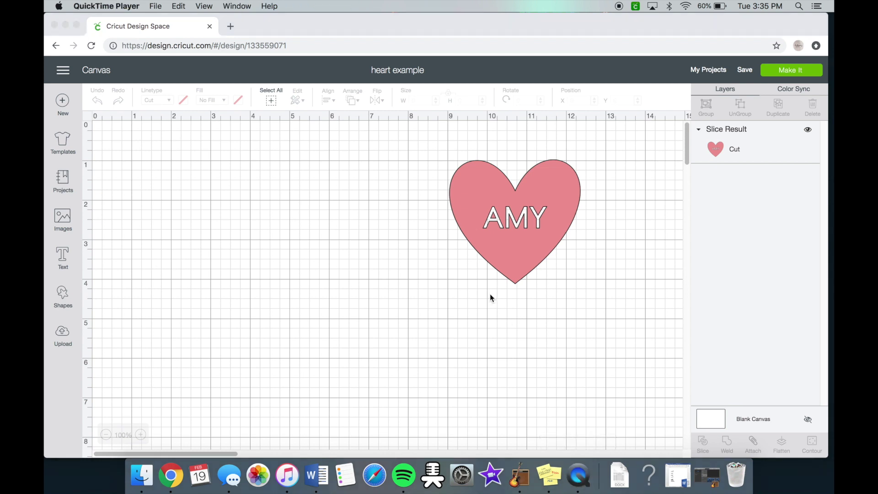
Add a heart shape left of the pink AMY heart, sized to about 2.9 by 2.8 inches.
click(421, 313)
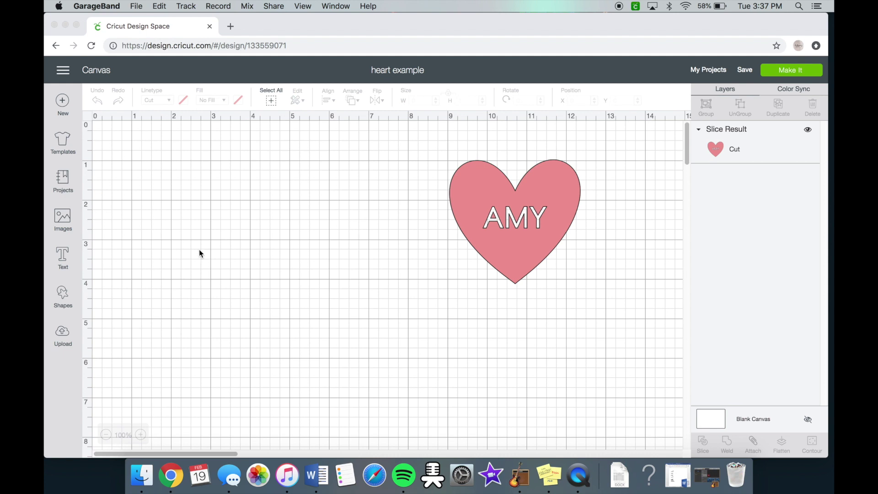
click(64, 295)
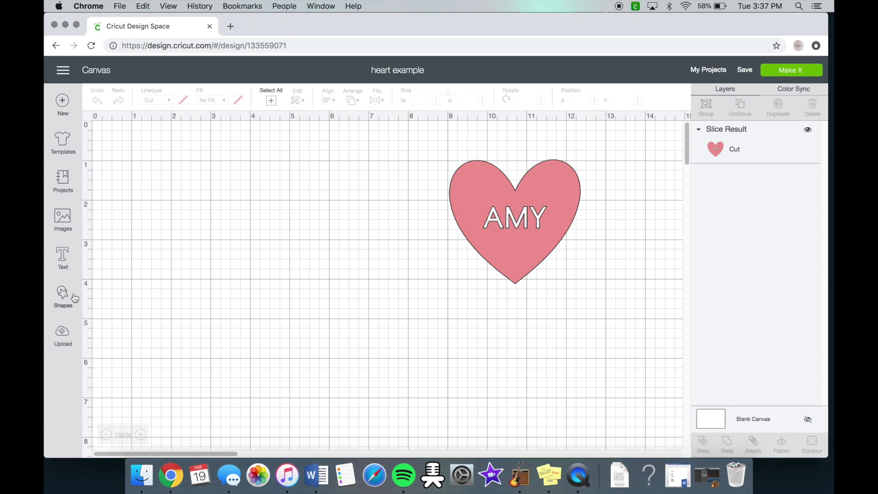
click(64, 295)
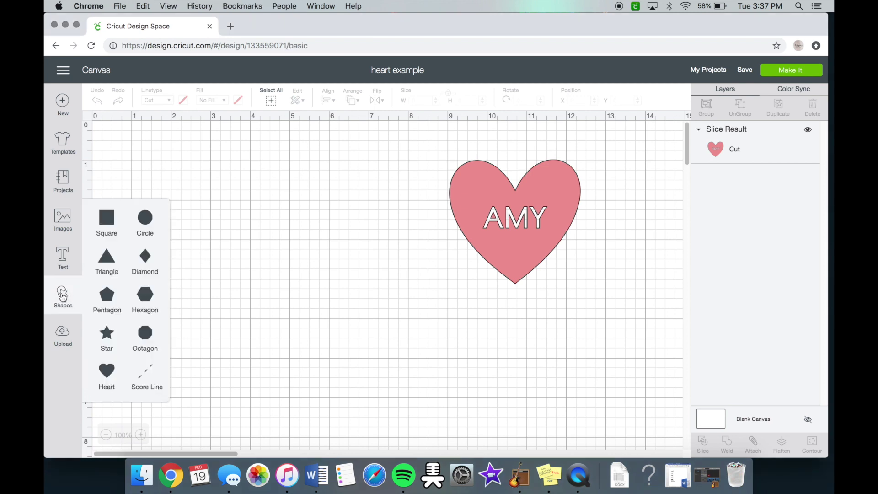
click(107, 371)
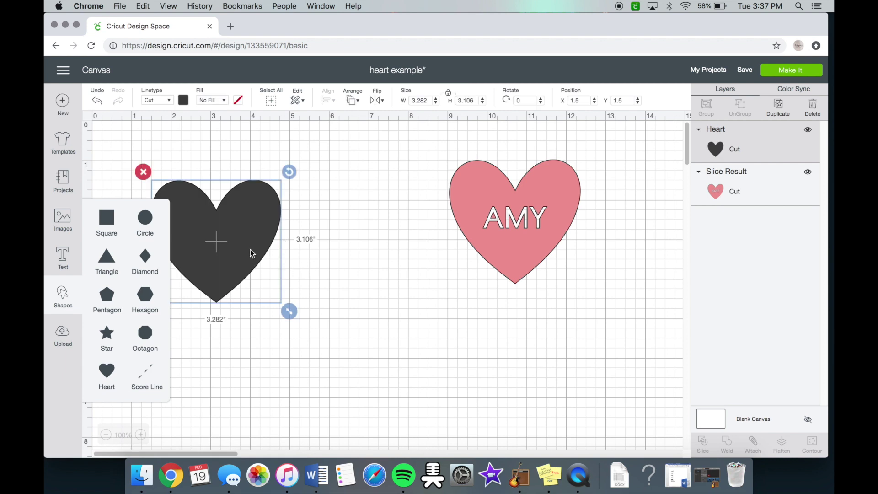
drag(257, 251, 290, 235)
drag(318, 290, 304, 277)
Colour the new heart light green.
click(183, 102)
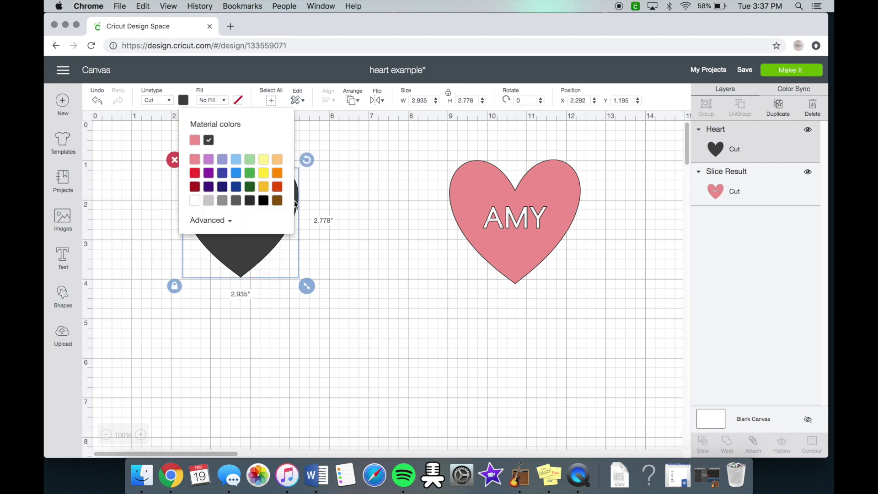
click(249, 159)
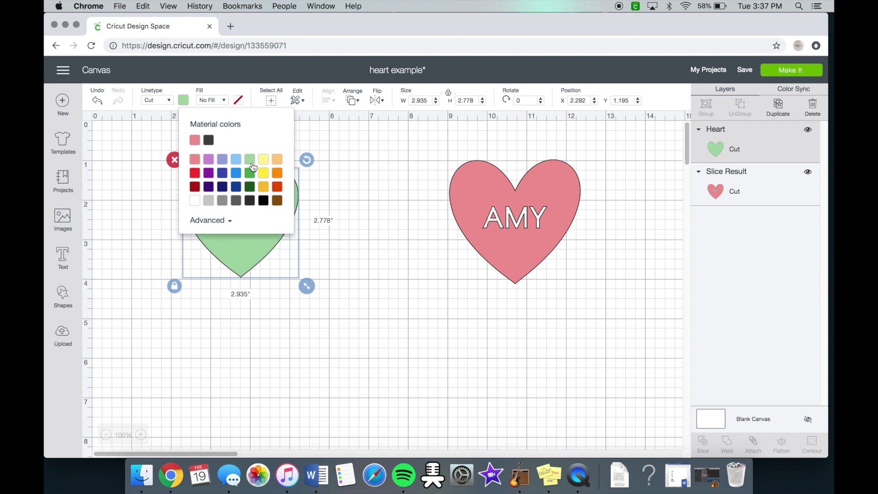
click(280, 310)
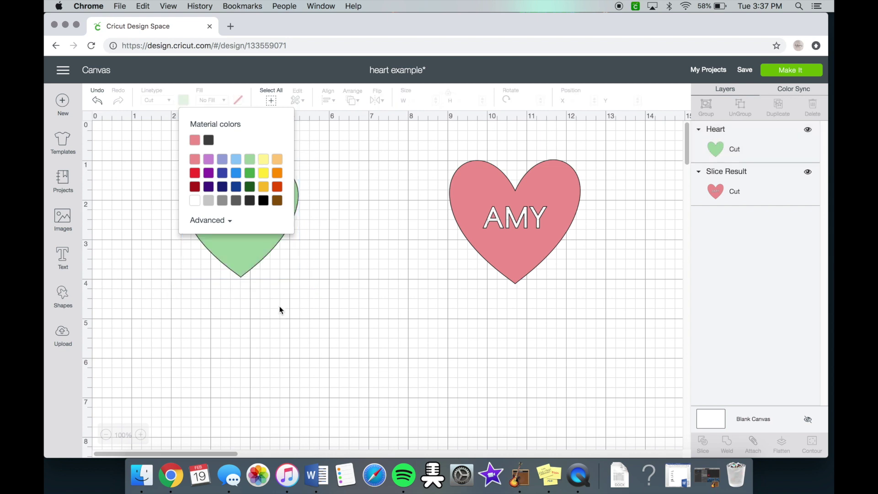
click(63, 257)
Add black 'AMY' text, shrink it to about 1.79 by 0.6 inches, and centre it on the green heart.
text(AMY)
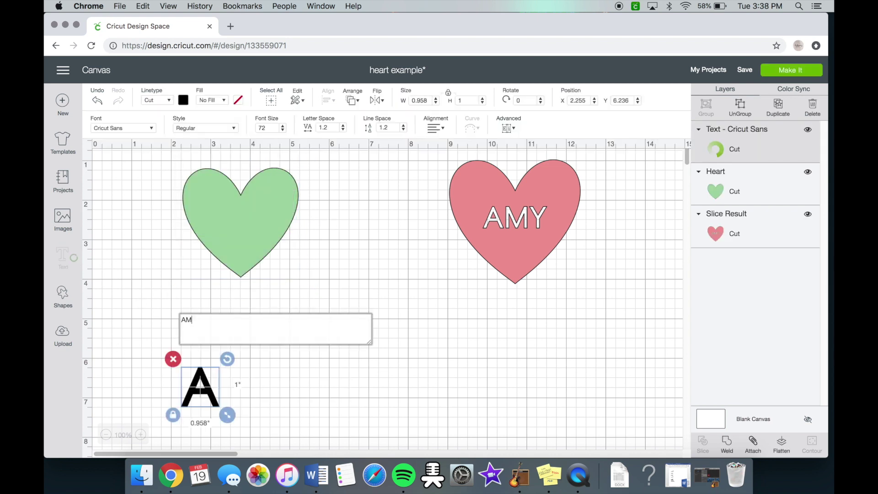
click(257, 389)
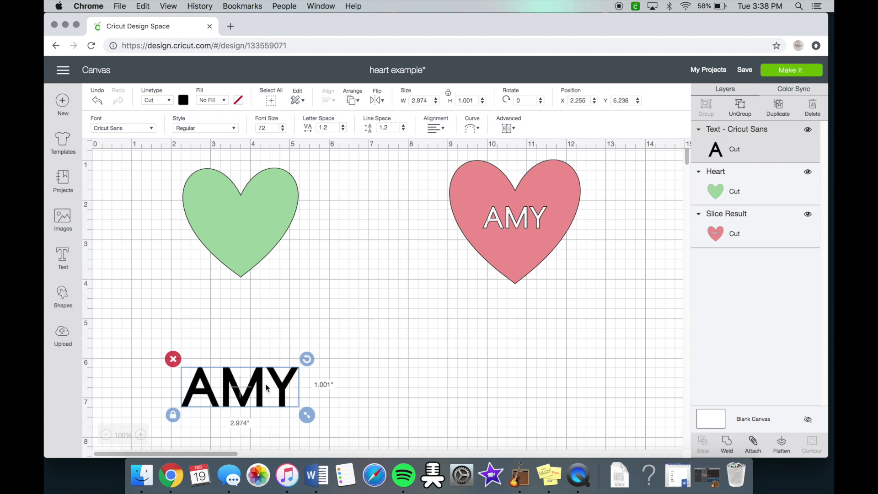
drag(307, 414, 270, 403)
drag(233, 380, 253, 217)
drag(293, 242, 283, 238)
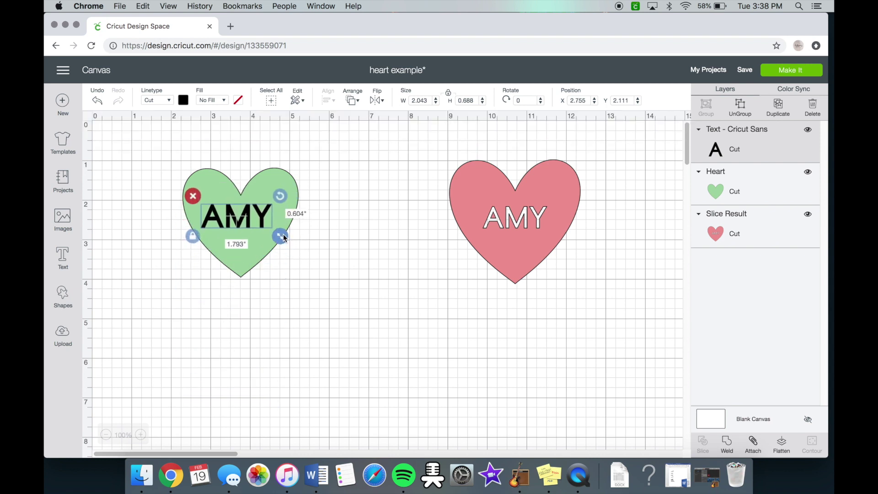
drag(248, 216, 253, 216)
click(312, 331)
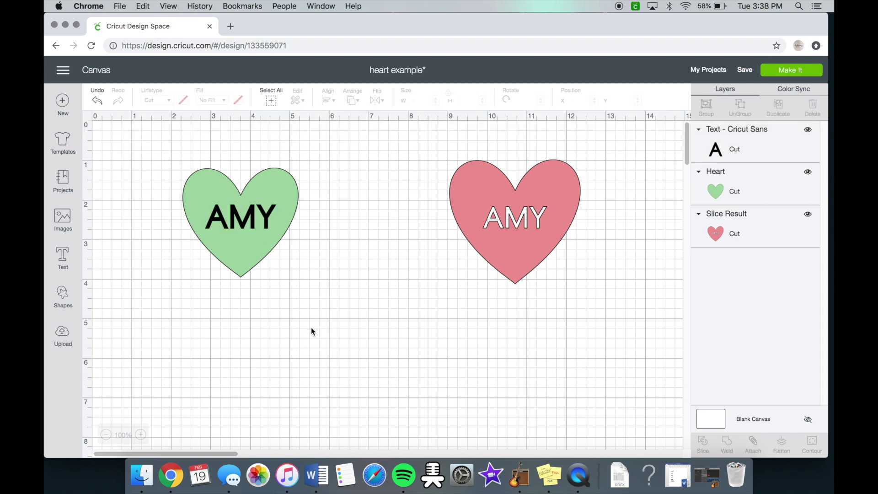
Slice AMY out of the green heart and pull both AMY pieces clear of it.
drag(303, 296, 187, 166)
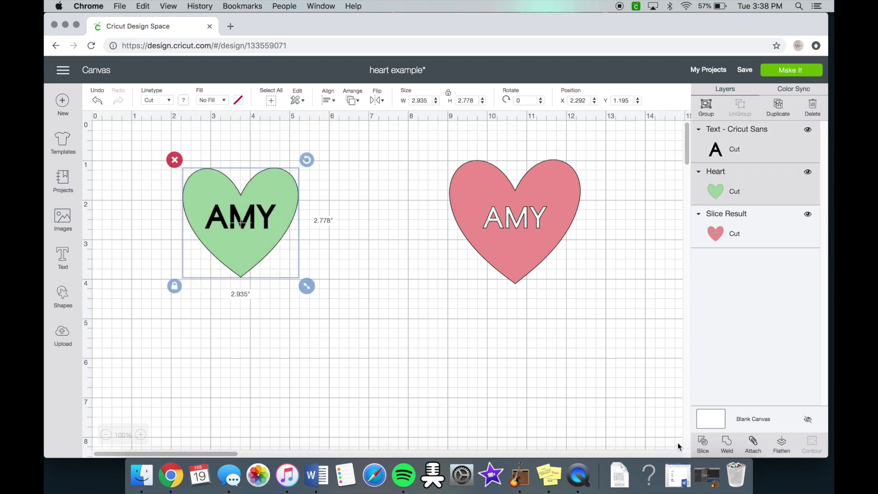
click(704, 442)
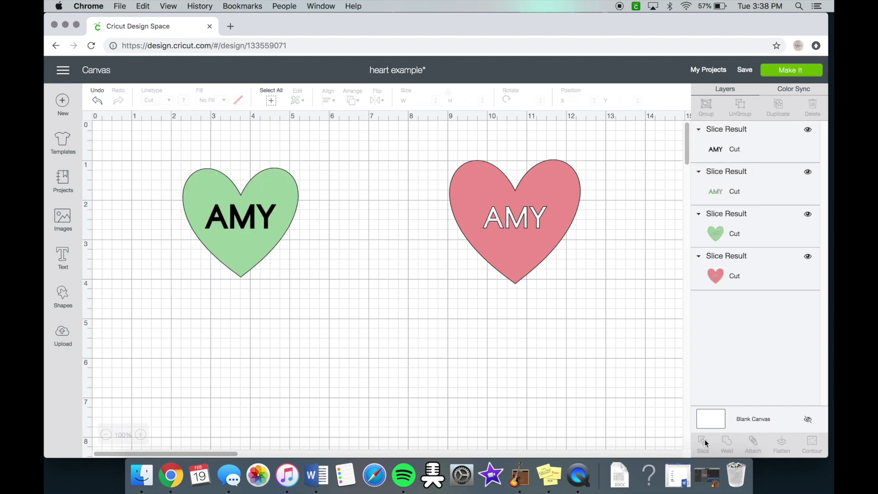
drag(252, 219, 338, 286)
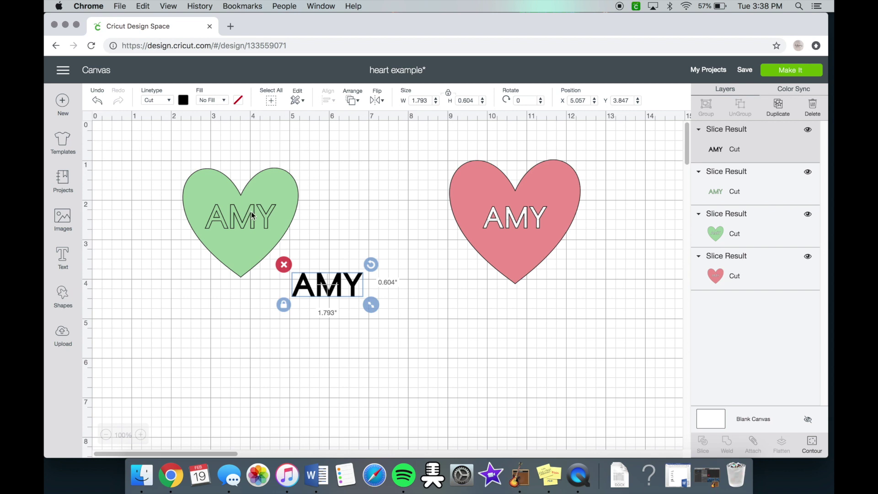
drag(251, 212, 339, 319)
Delete the leftover AMY pieces and move the green heart beside the pink heart.
click(338, 372)
drag(371, 355, 302, 262)
key(Delete)
drag(246, 248, 353, 246)
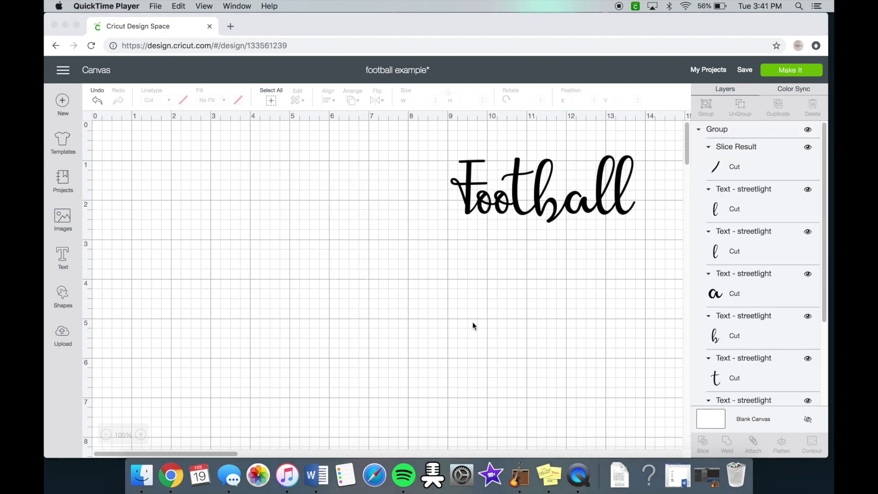
Bring the 'football example' design with its script Football lettering into view.
click(396, 291)
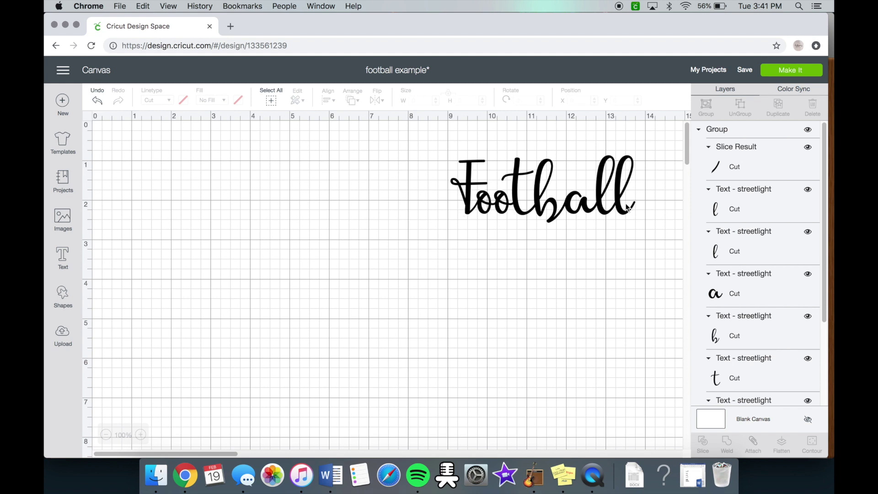
Add a new 'Football' text layer in the streetlight font.
click(62, 256)
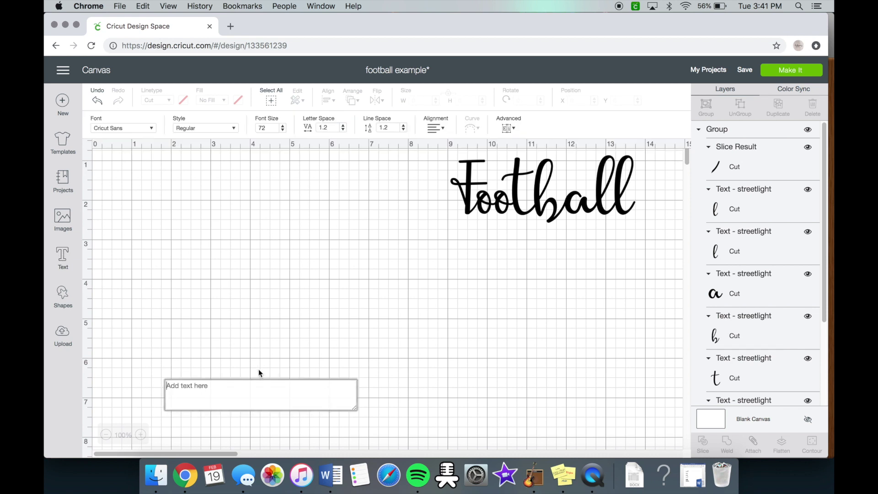
text(Football)
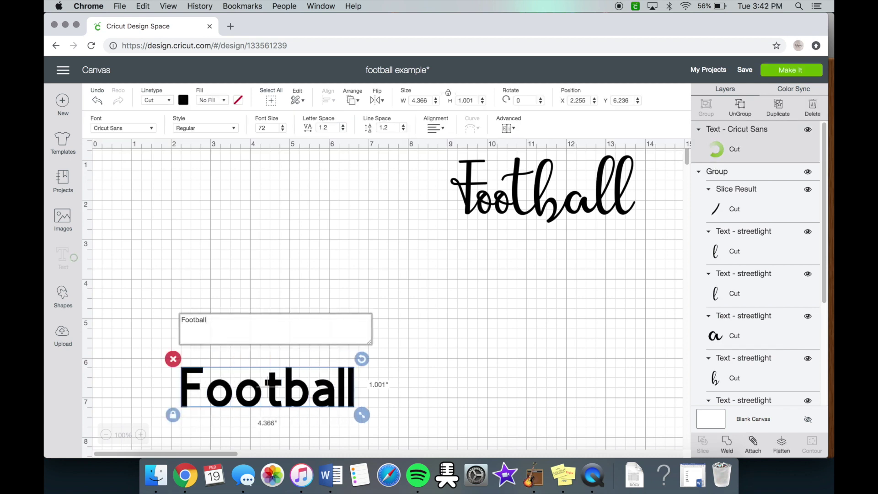
click(129, 132)
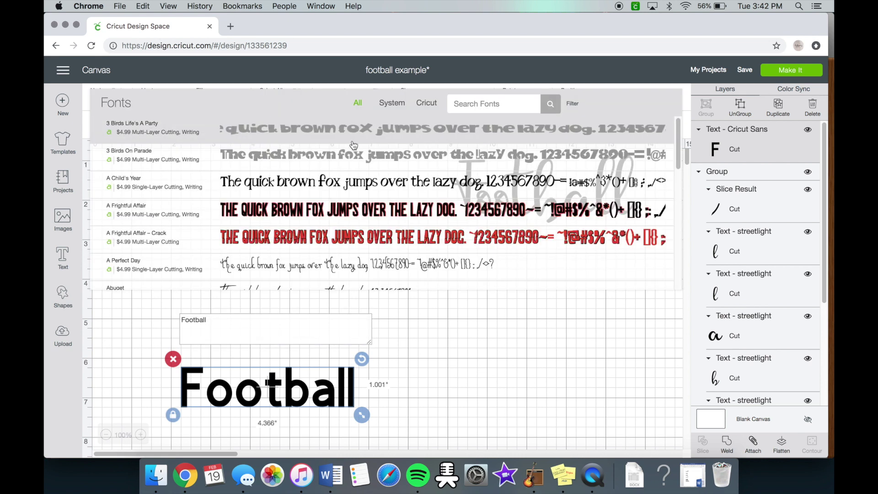
click(475, 104)
text(stree)
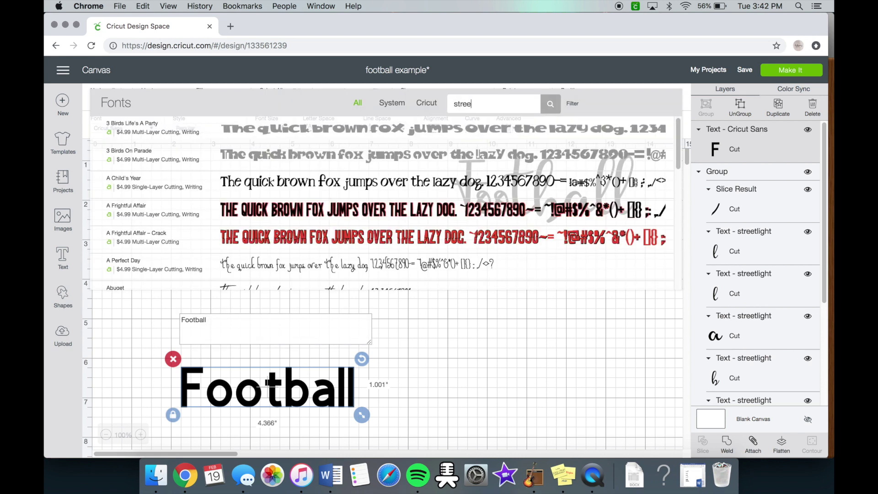
text(tlight)
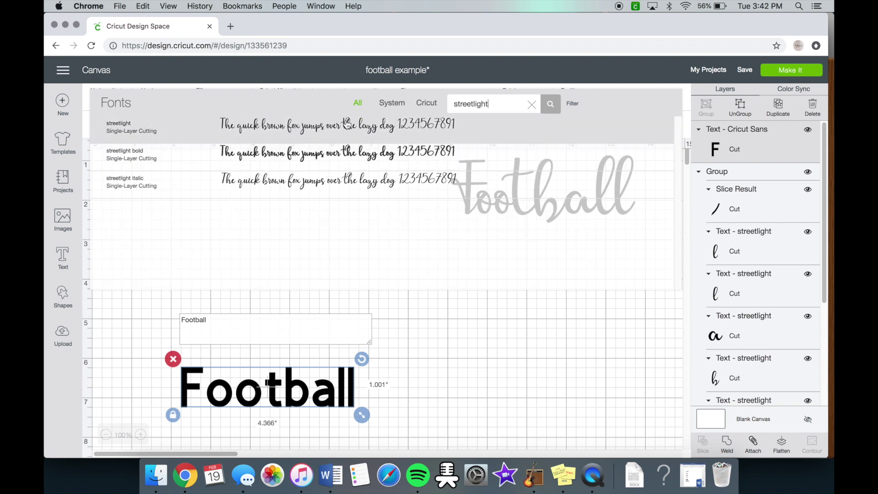
click(366, 128)
Enlarge the new Football to about 6.9 inches wide and place it below the original lettering.
drag(313, 399, 430, 423)
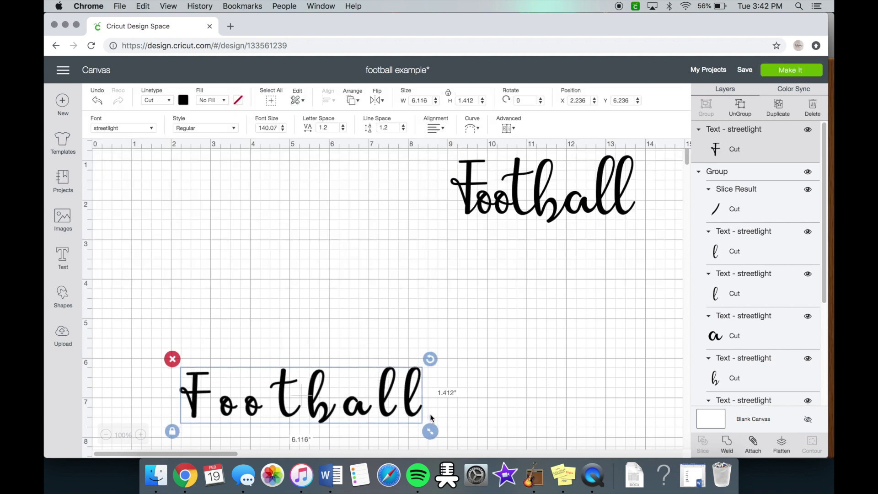
drag(386, 396, 381, 287)
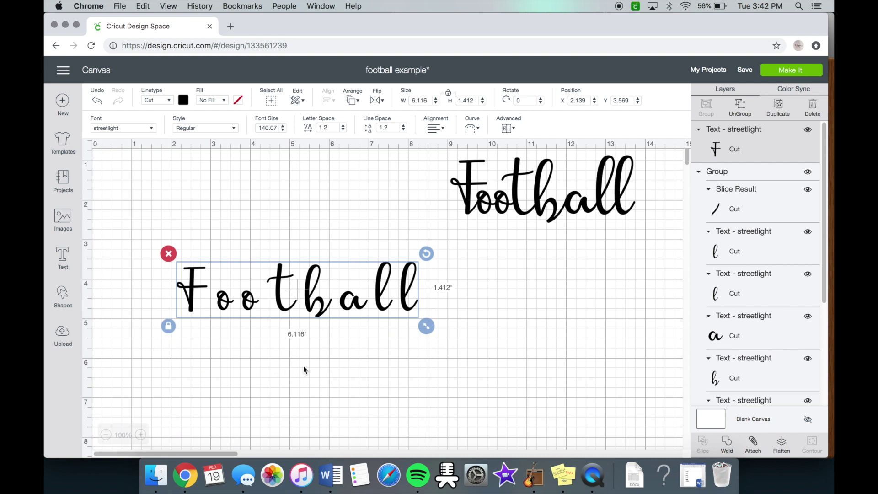
drag(425, 327, 457, 334)
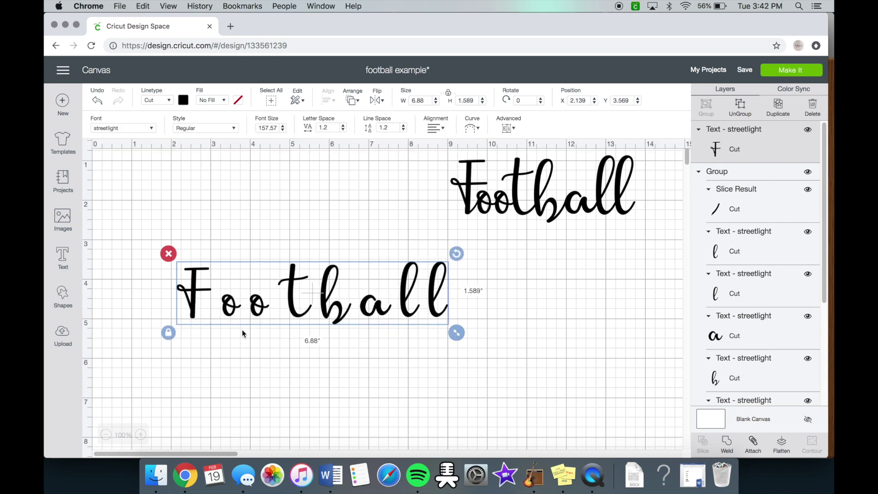
click(220, 376)
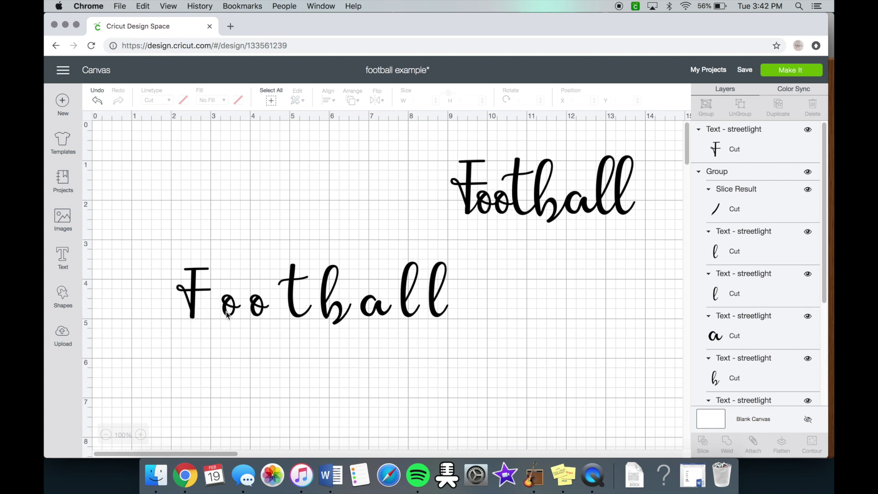
Tighten the lower Football's letter spacing to -0.2 and raise it slightly.
click(296, 313)
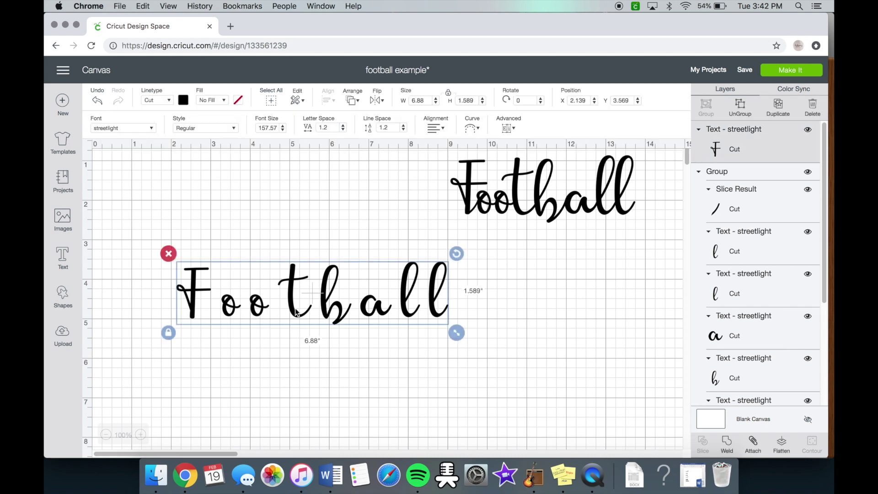
click(343, 131)
click(342, 131)
click(343, 130)
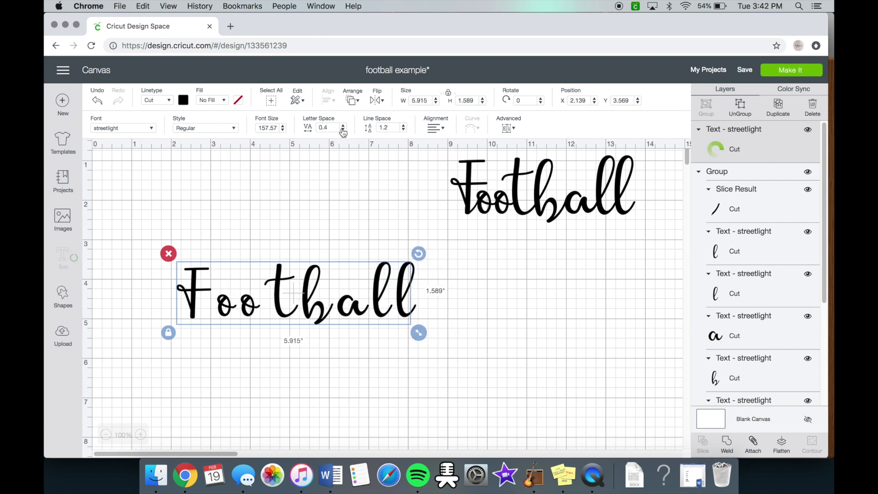
click(342, 131)
click(343, 131)
click(343, 130)
click(343, 130)
click(343, 130)
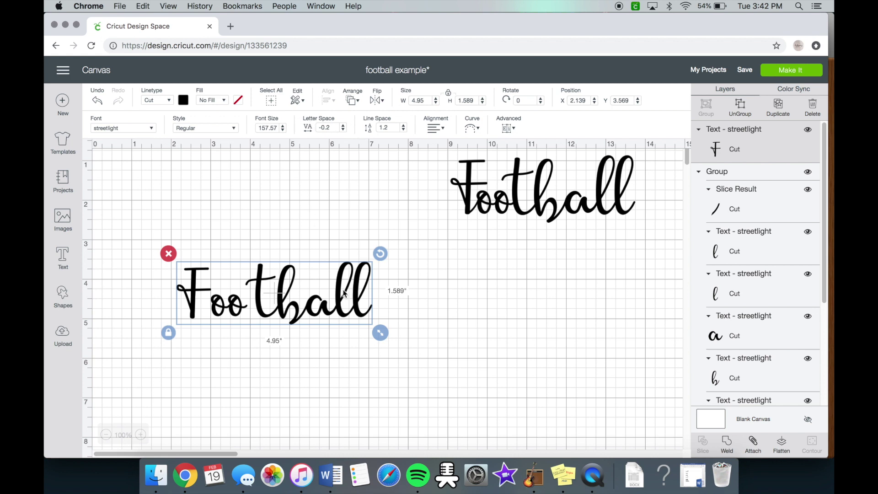
drag(338, 312, 341, 291)
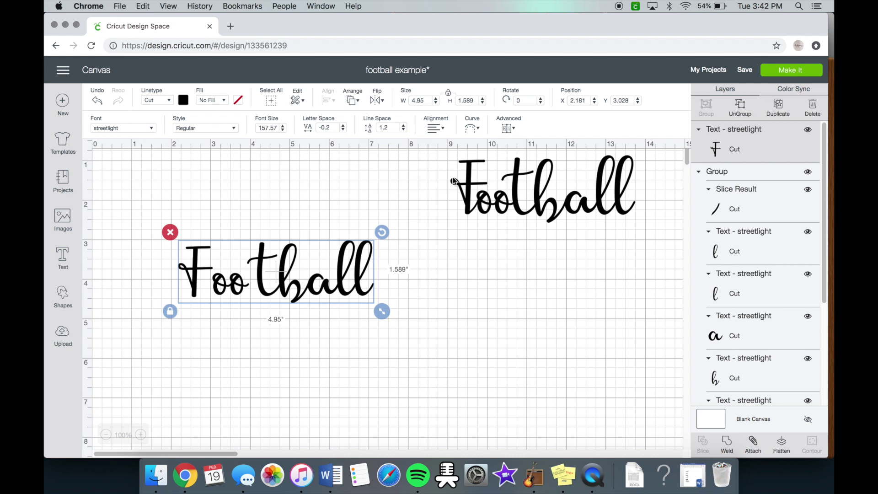
click(740, 110)
Duplicate Football, move the copy below, and tighten the left Football's letter spacing to -0.2.
click(778, 113)
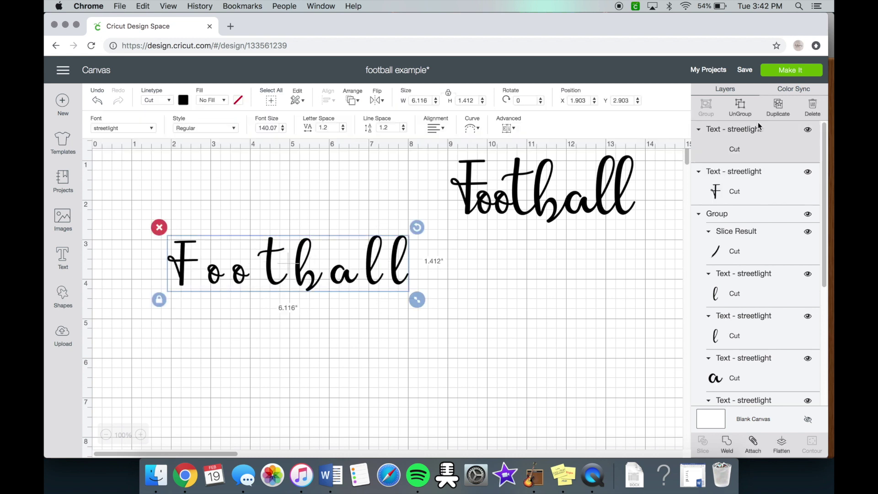
drag(333, 300, 314, 374)
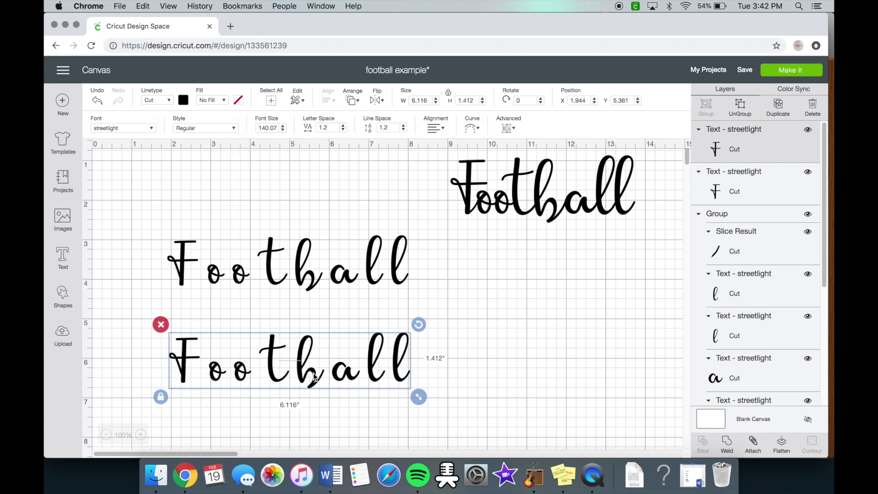
click(310, 284)
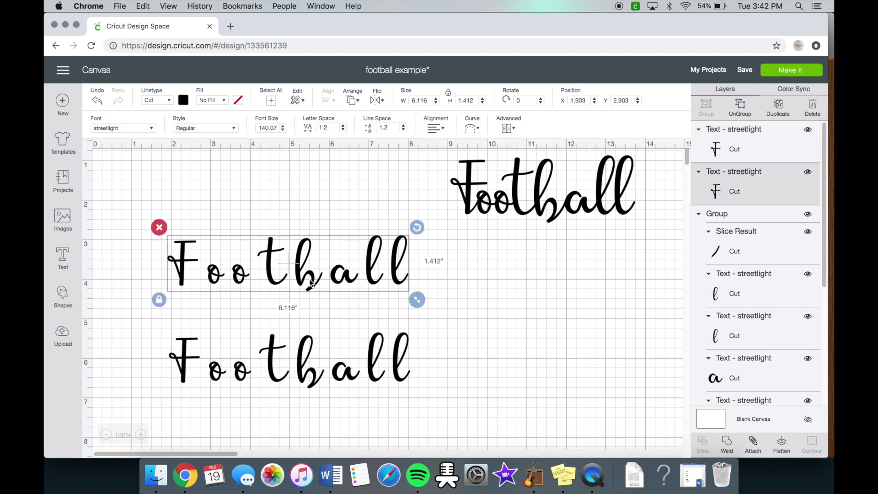
click(344, 130)
click(344, 131)
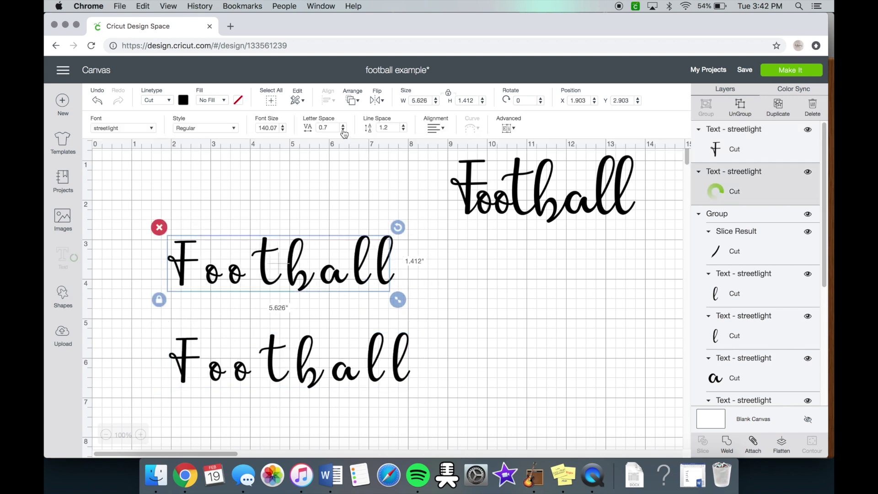
click(344, 132)
click(343, 131)
click(344, 131)
click(343, 131)
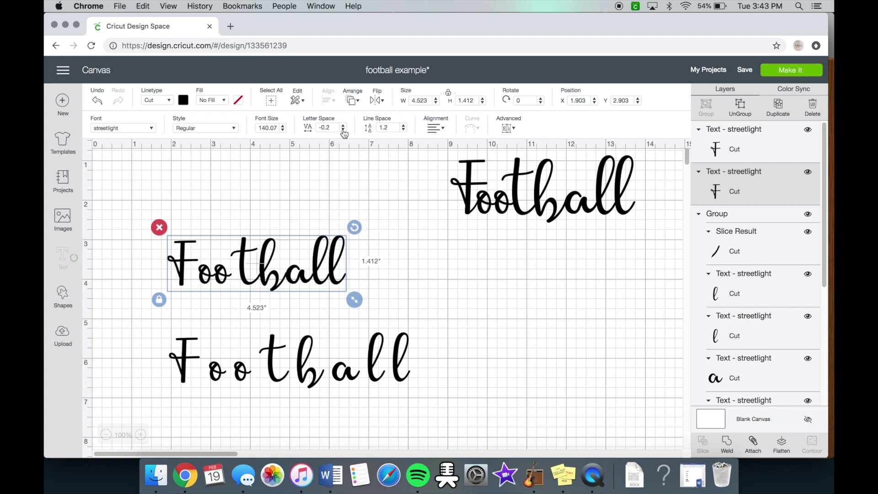
Enlarge the tightened Football to about 7.4 inches wide and spread the Football texts apart.
drag(350, 299, 426, 323)
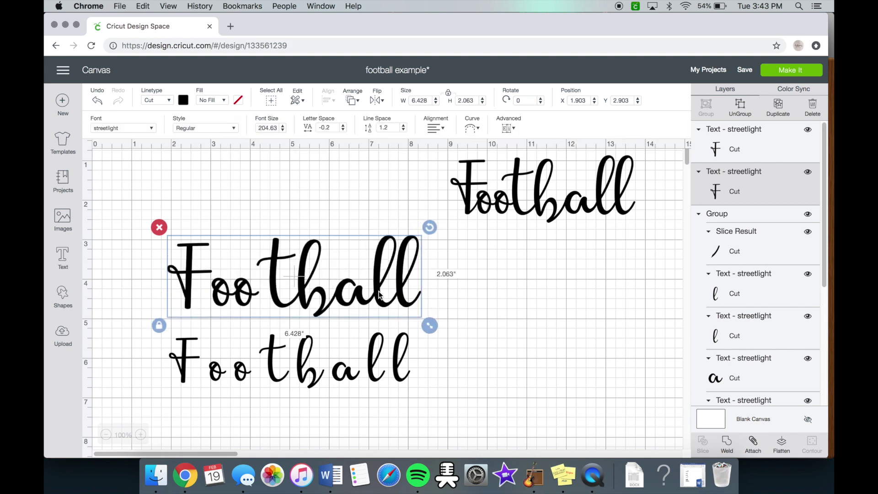
drag(375, 291, 371, 279)
drag(423, 312, 459, 322)
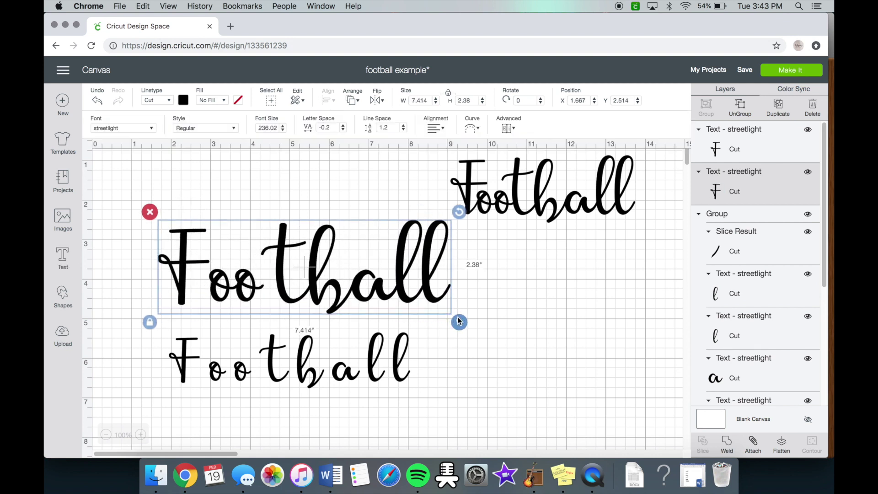
drag(516, 210, 524, 189)
click(524, 250)
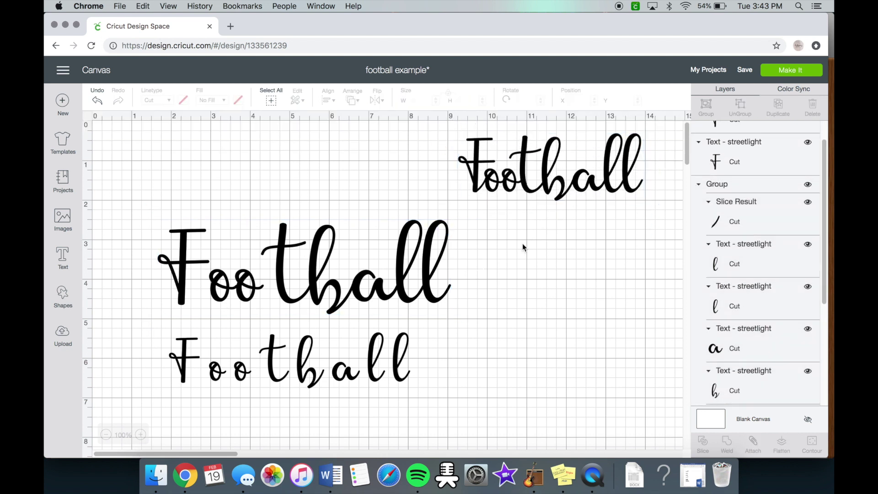
click(344, 296)
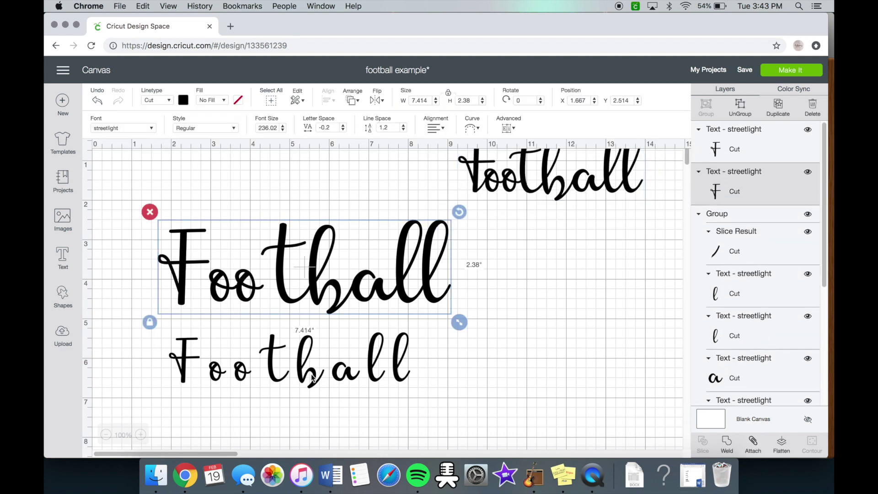
click(314, 375)
drag(313, 374, 320, 414)
Ungroup the large Football into letters and shift the second o closer to the first.
click(330, 292)
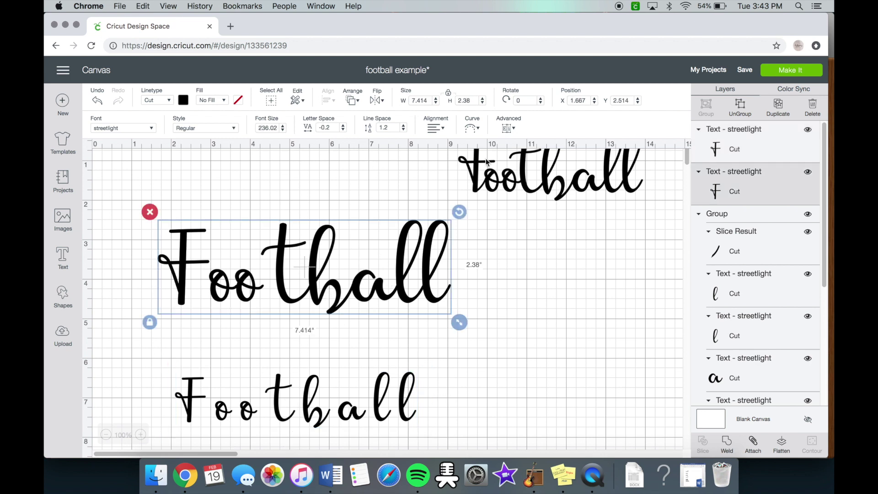
click(740, 106)
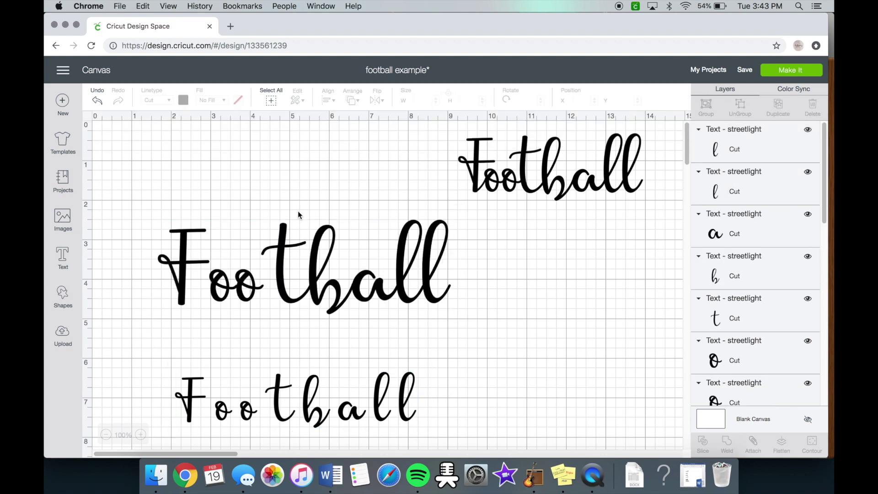
click(255, 293)
key(Right)
key(Right)
key(Right)
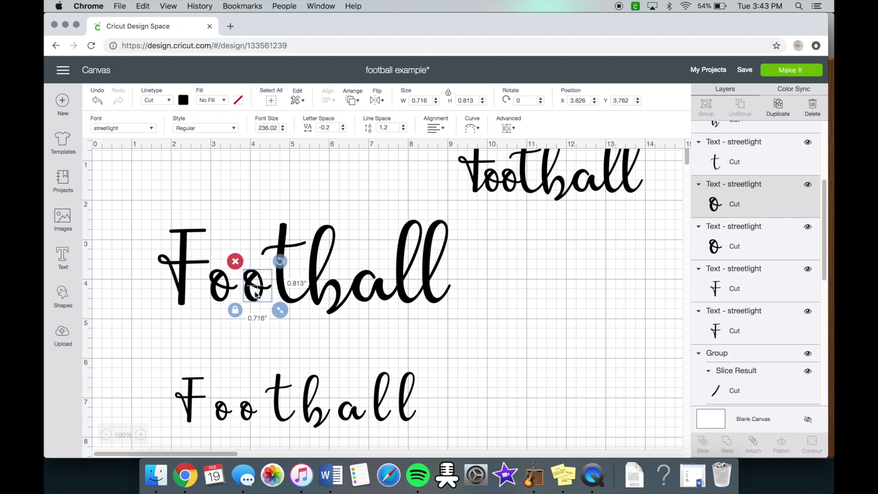
drag(255, 294, 227, 295)
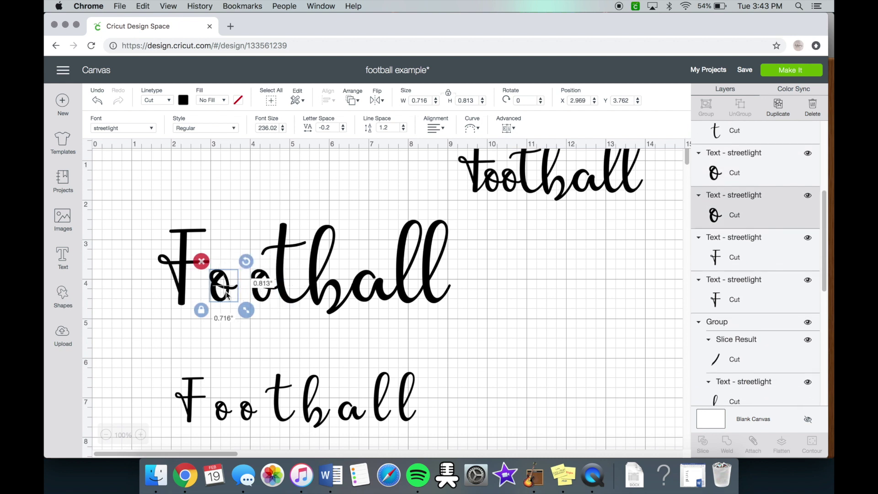
key(Right)
key(Right)
key(Right)
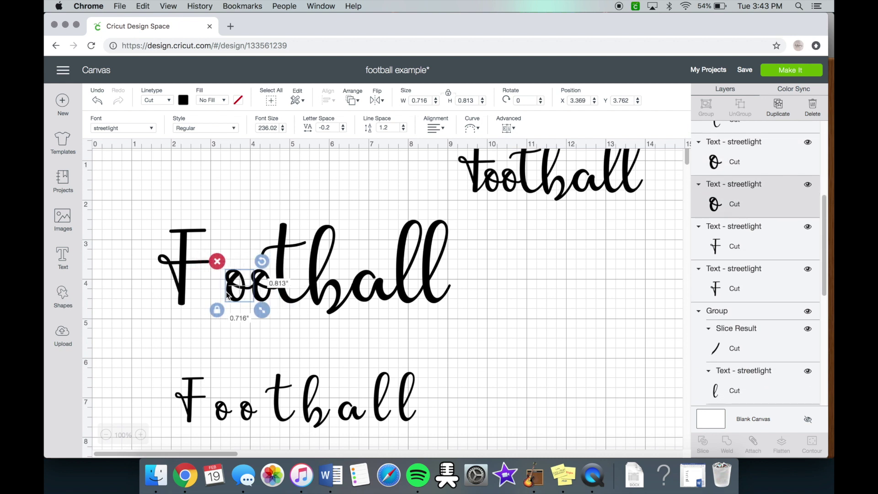
click(292, 342)
Nudge the F right so it overlaps the o.
click(183, 298)
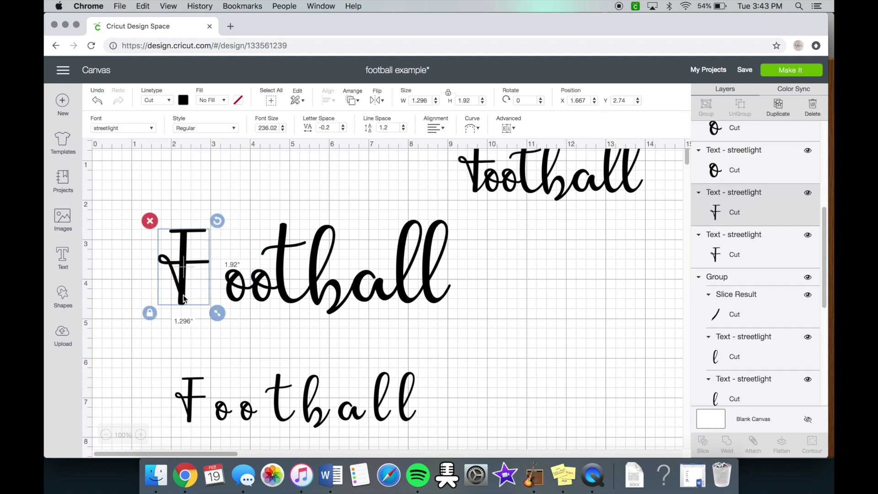
key(Right)
key(Right)
key(Right)
key(Right)
key(Right)
key(Right)
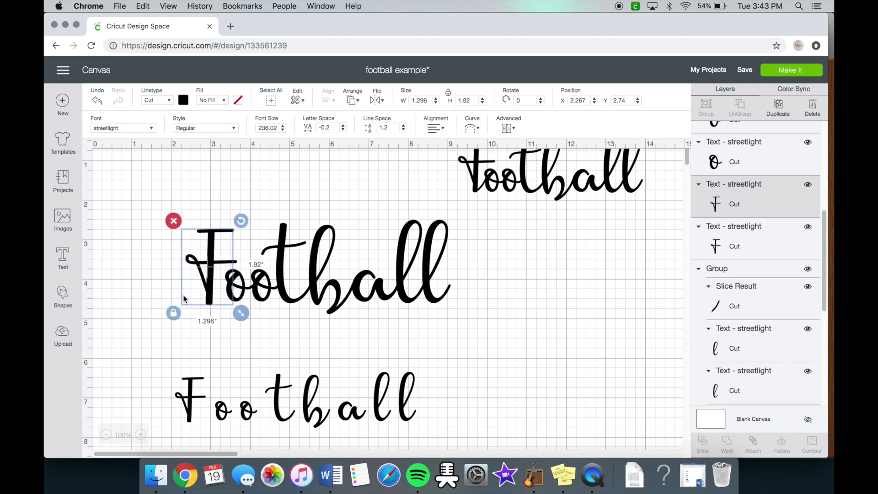
click(282, 353)
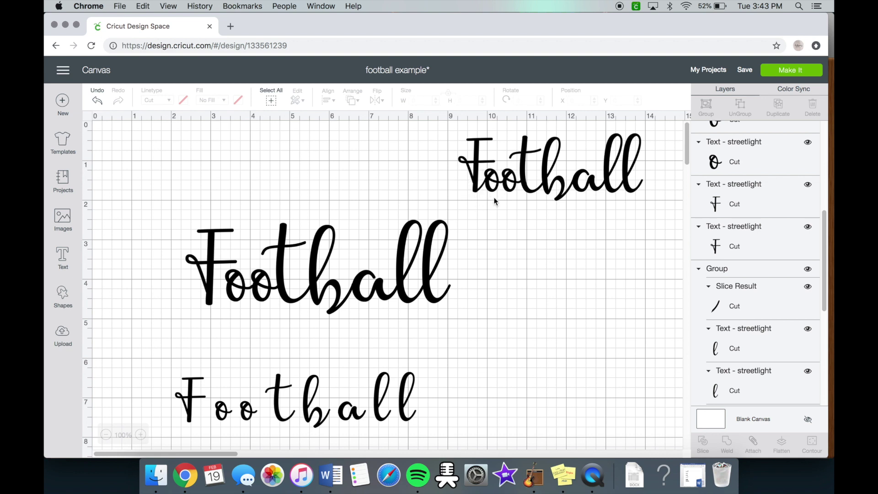
Ungroup the bottom Football and delete 'all' and 'Foot', leaving only the b.
drag(377, 403, 404, 363)
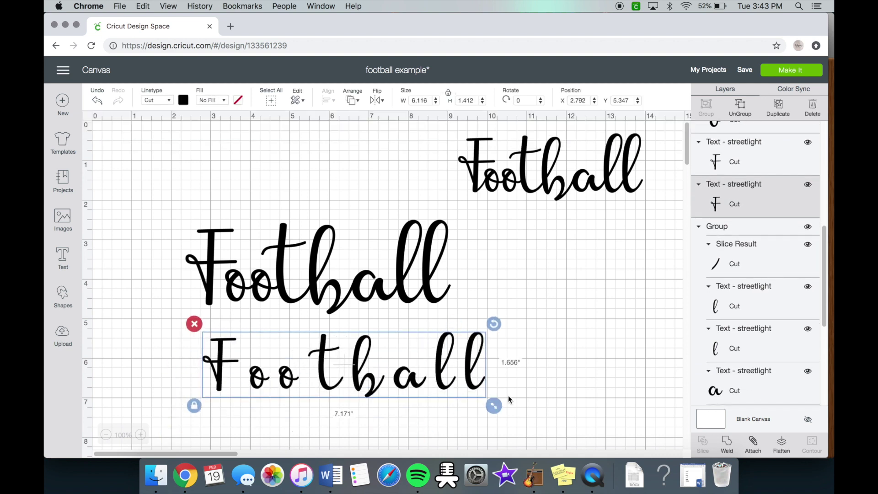
drag(508, 398, 519, 397)
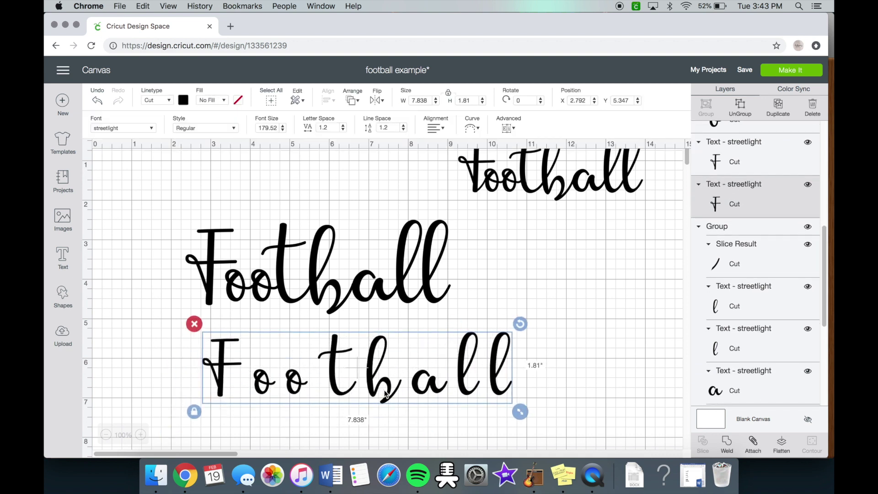
key(Delete)
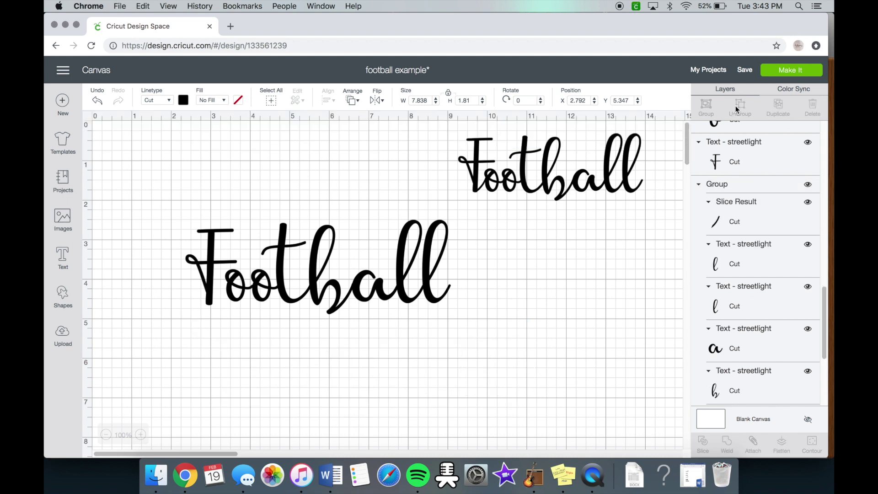
mouse_move(530, 408)
mouse_down()
mouse_move(416, 359)
mouse_move(417, 366)
mouse_up()
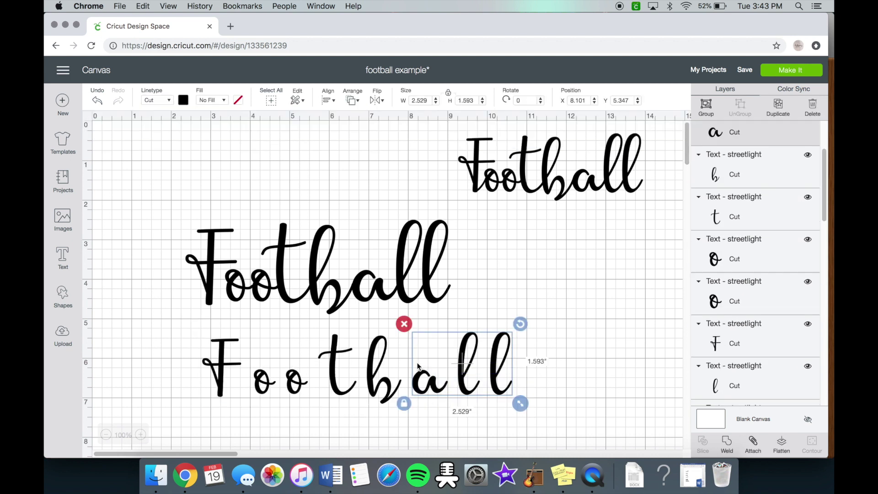
key(Delete)
drag(318, 356, 201, 338)
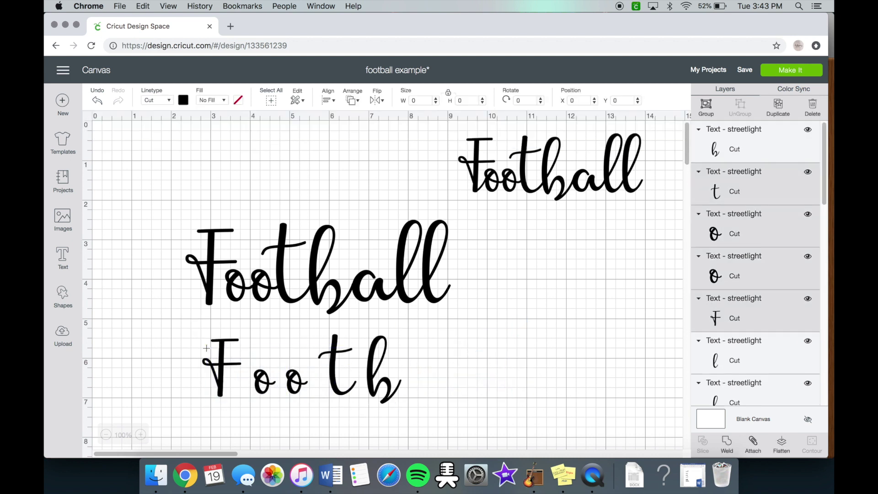
key(Delete)
Move the b left and enlarge it to about 1.7 by 3.3 inches.
drag(391, 390, 297, 391)
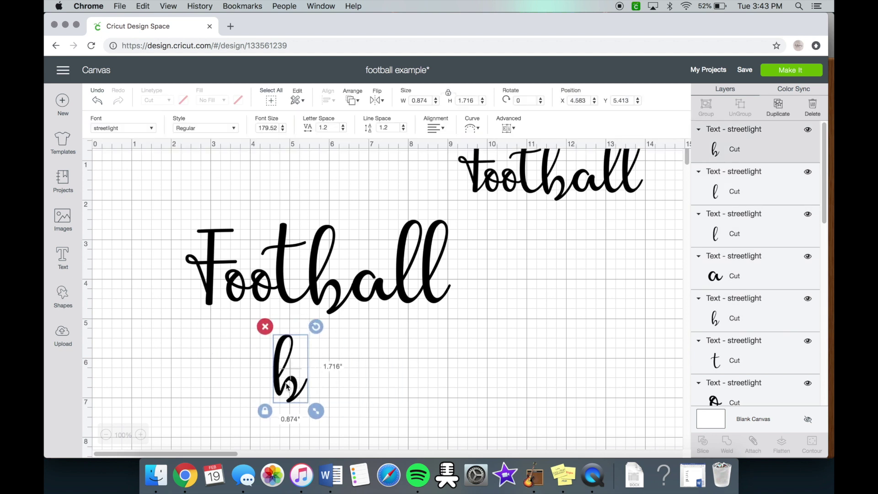
scroll(688, 156, down, 3)
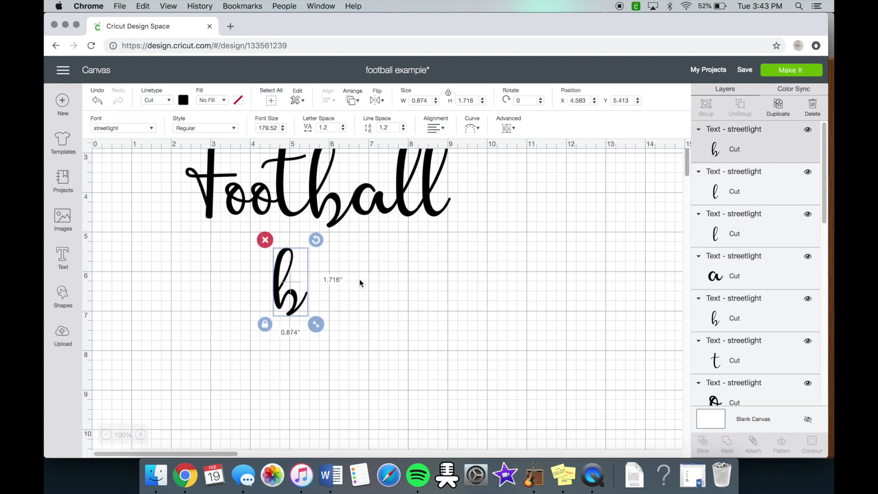
drag(316, 323, 402, 396)
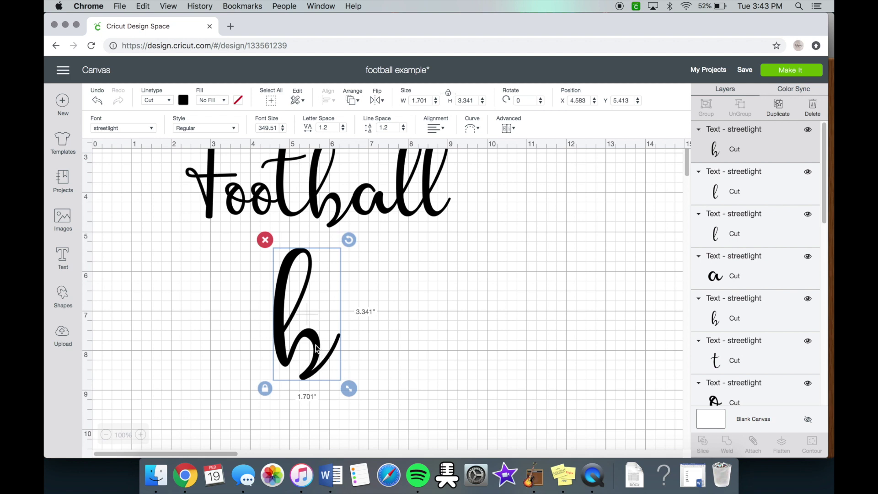
drag(316, 349, 287, 361)
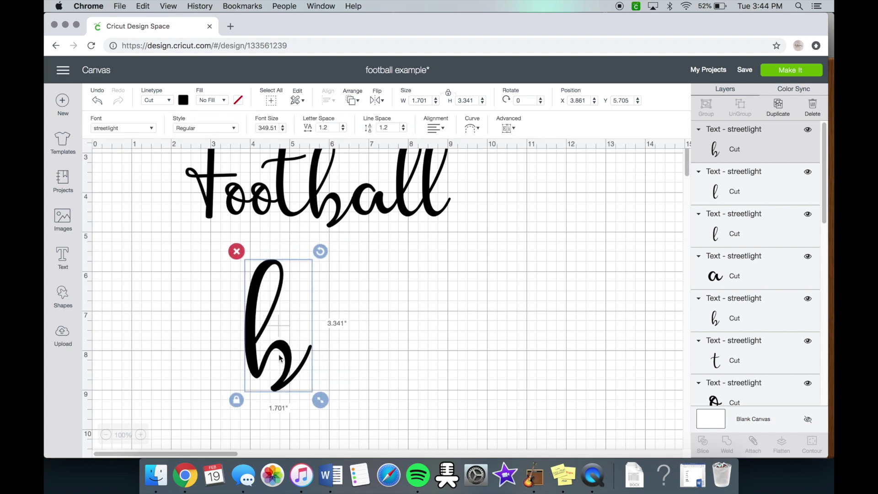
click(62, 297)
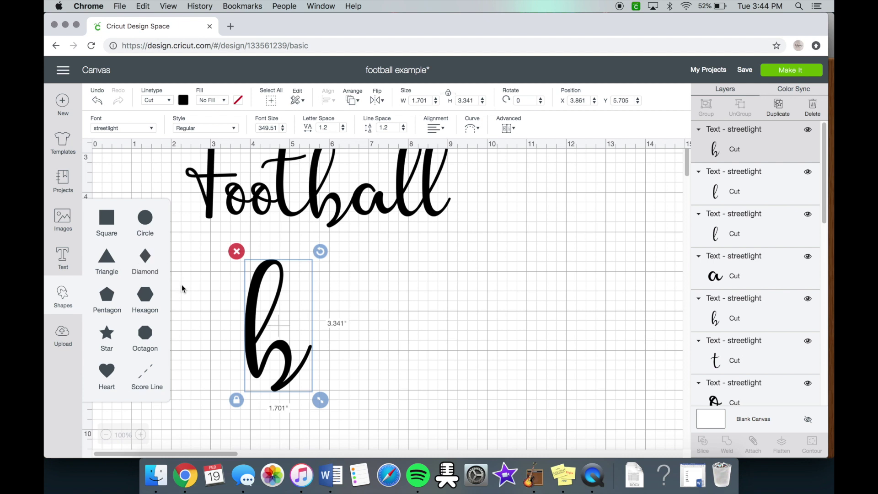
Add a light blue rectangle, about 2.97 by 5.01 inches, beside the b.
click(106, 217)
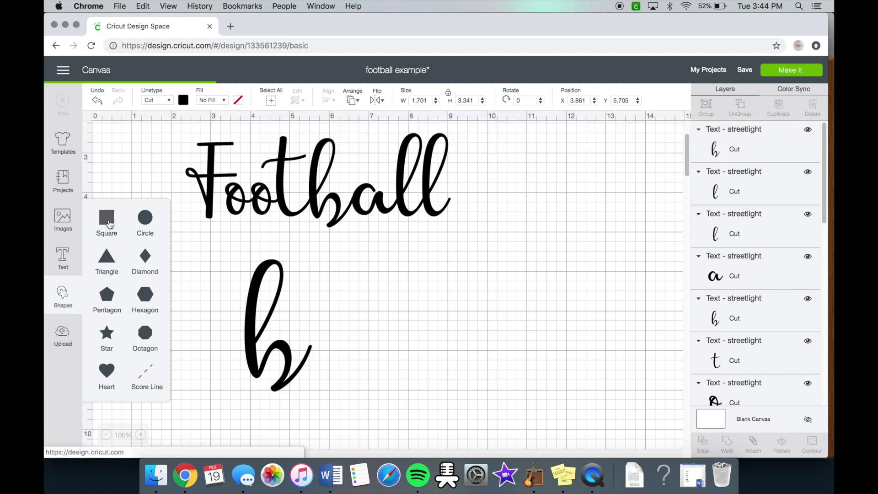
drag(231, 176, 209, 252)
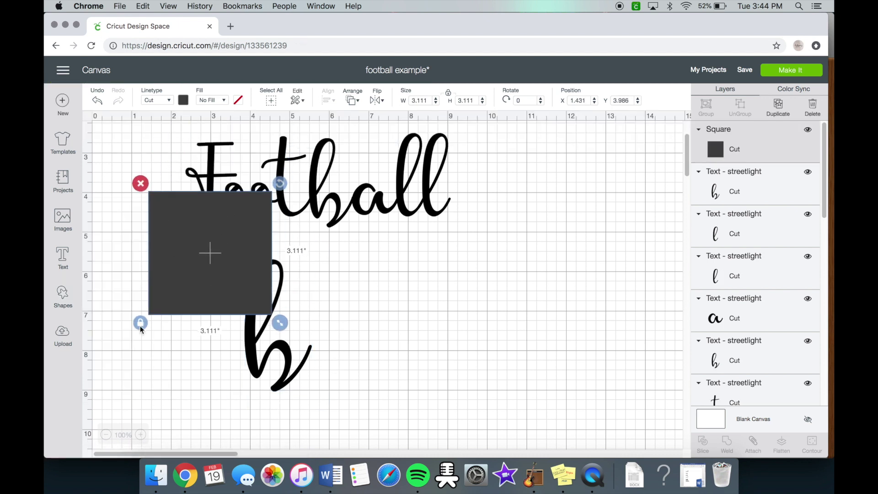
click(139, 324)
drag(279, 323, 274, 396)
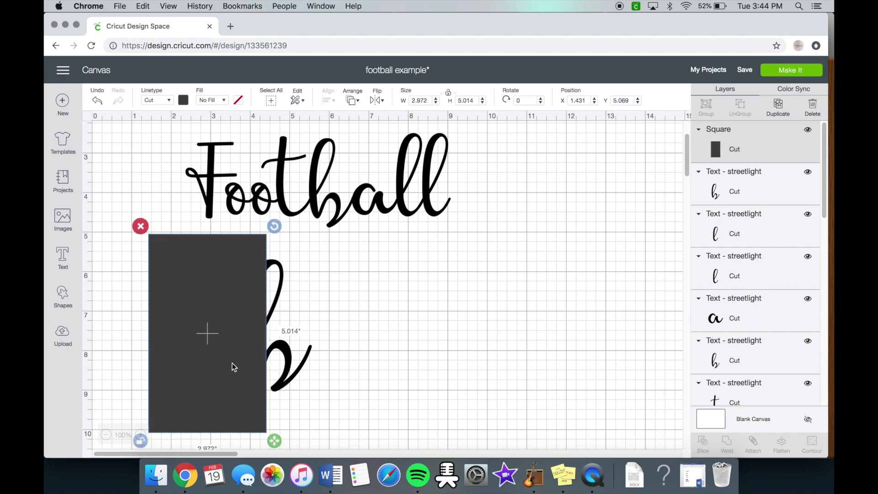
click(183, 100)
click(236, 159)
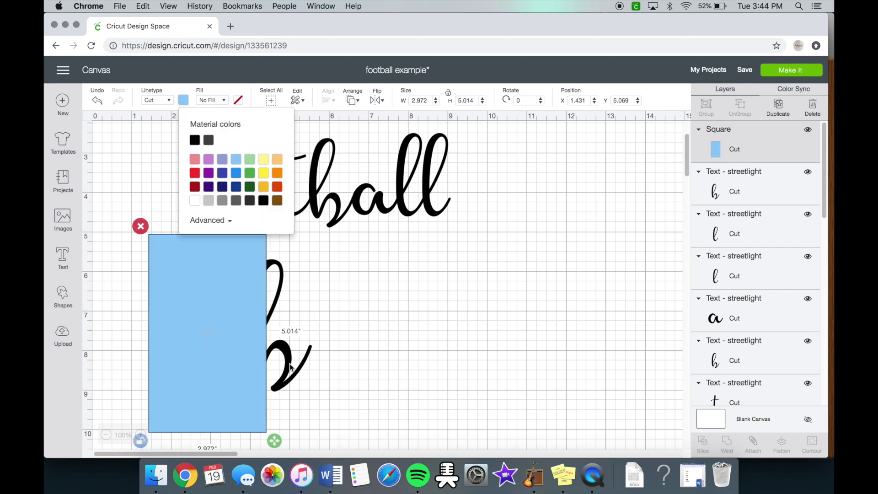
Bring the b in front of the blue rectangle and tilt the rectangle about 16 degrees.
click(290, 367)
right_click(290, 367)
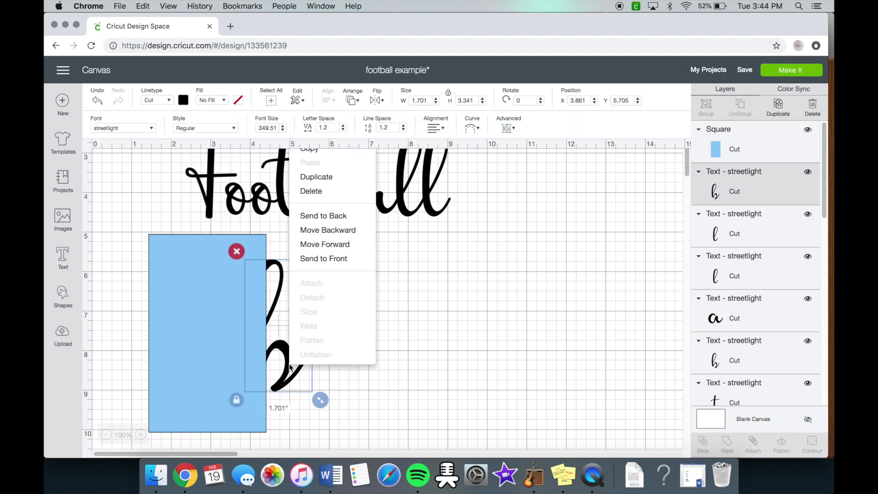
click(350, 249)
drag(289, 367, 288, 373)
click(213, 323)
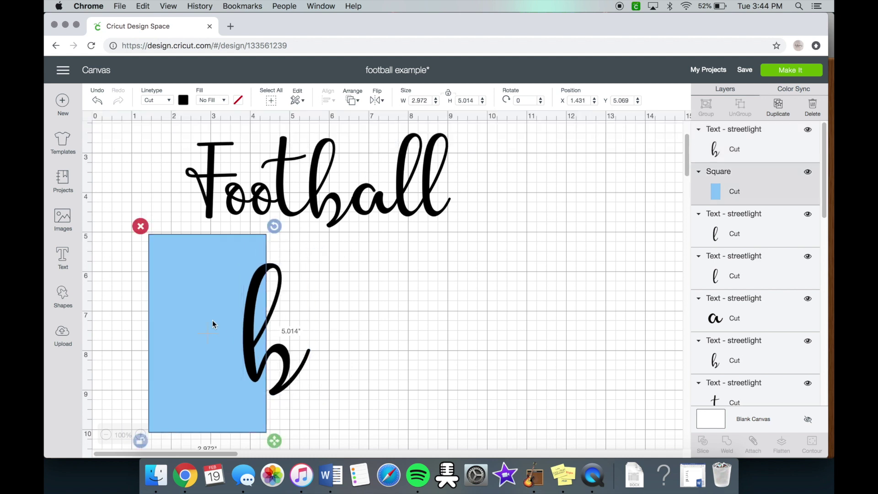
drag(275, 225, 300, 249)
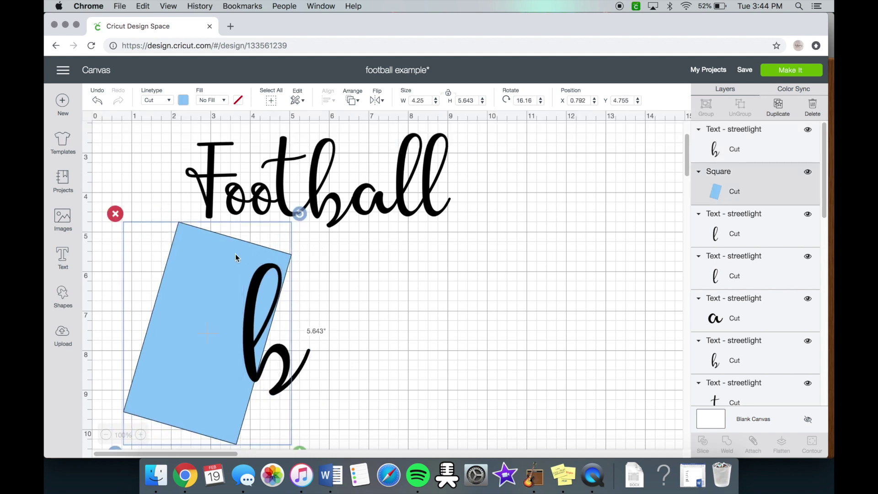
Shift the blue rectangle right, tilt it a bit more, and move the h down over it.
drag(235, 258, 255, 258)
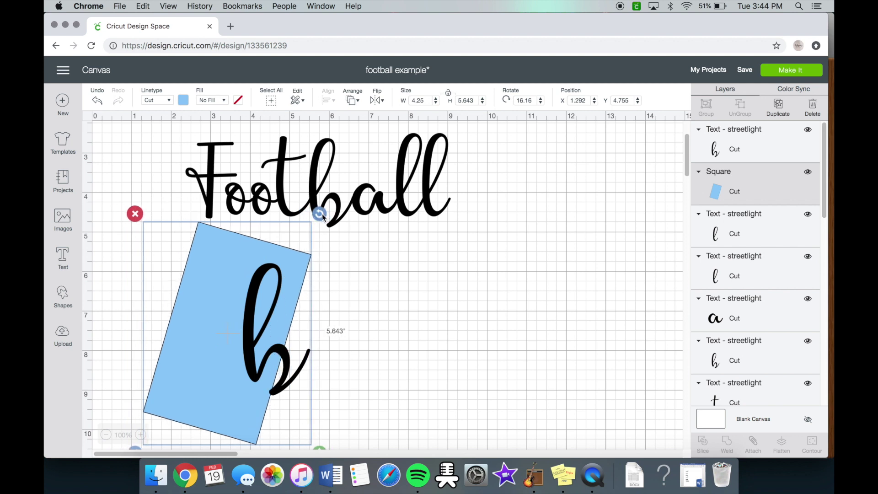
drag(323, 218, 329, 226)
drag(298, 272, 280, 289)
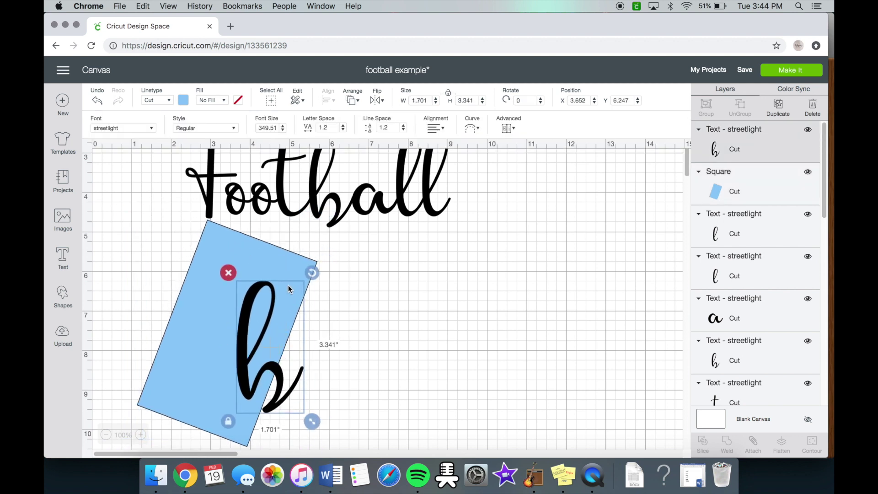
click(339, 381)
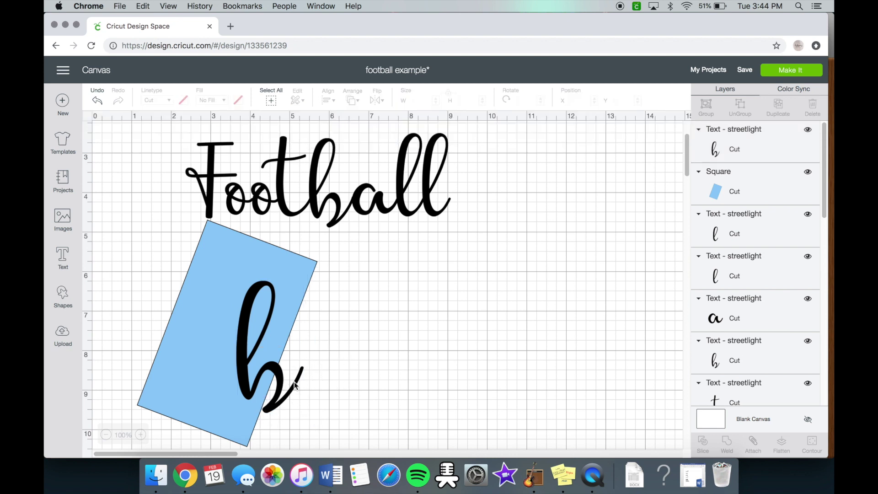
click(281, 313)
click(312, 271)
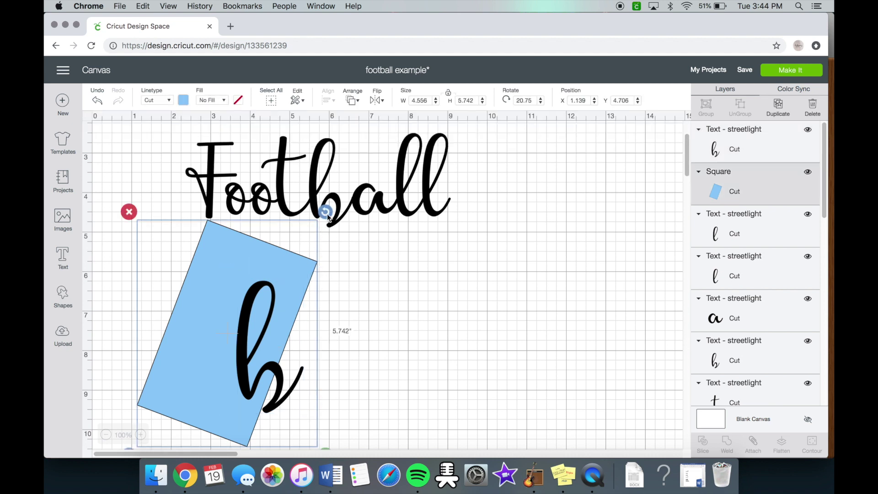
Shrink the blue rectangle slightly and rotate it further clockwise, clear of Football.
drag(286, 303, 297, 255)
drag(335, 406, 309, 386)
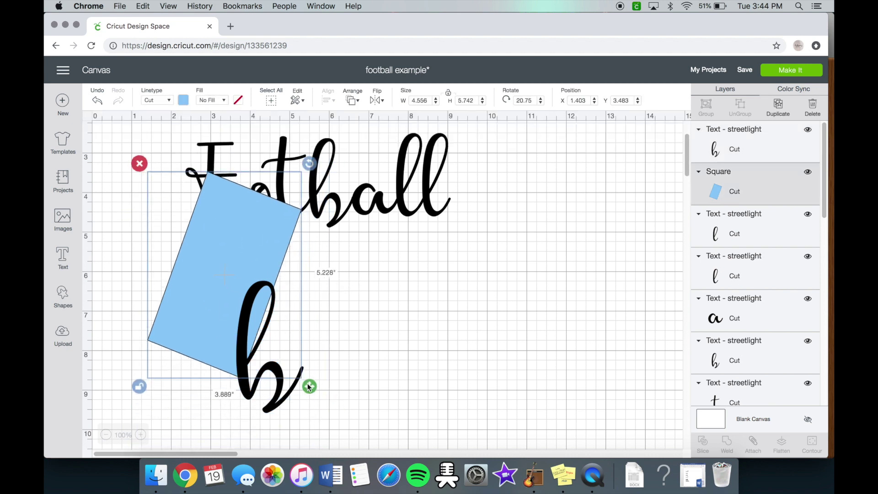
drag(255, 256, 270, 316)
drag(324, 224, 348, 245)
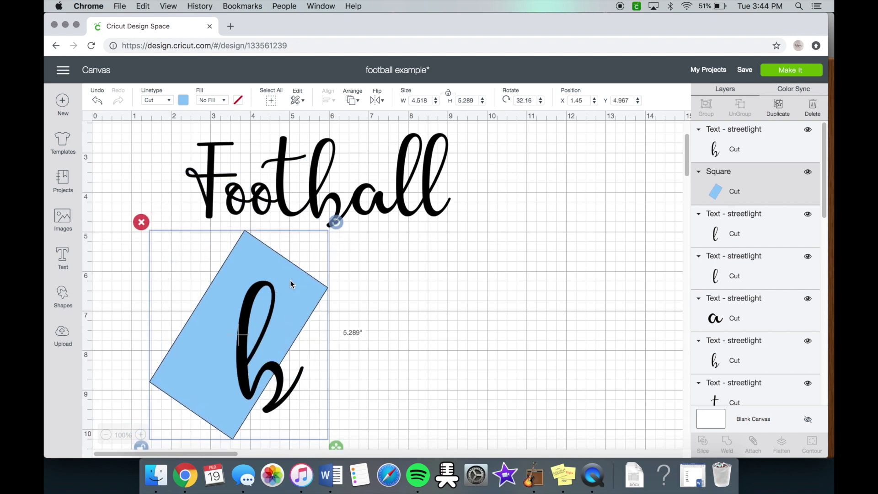
Nudge the h so only its tail pokes past the rectangle, then select both.
drag(283, 335, 273, 337)
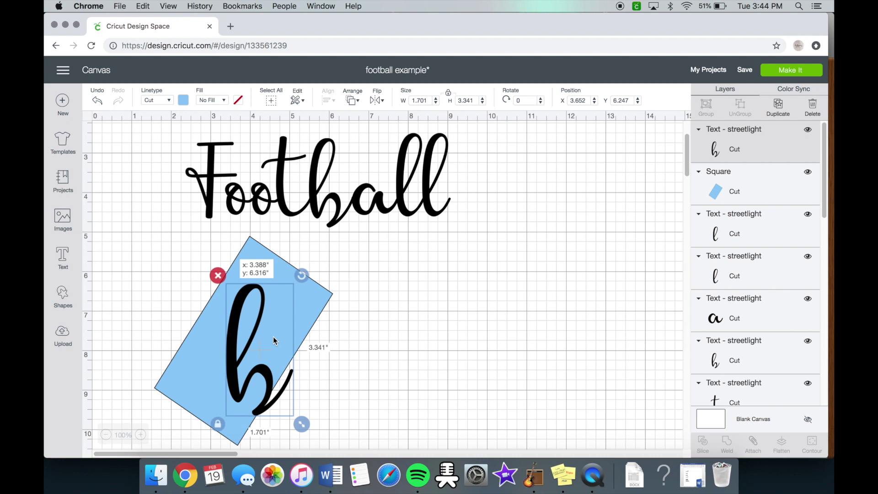
drag(272, 336, 272, 334)
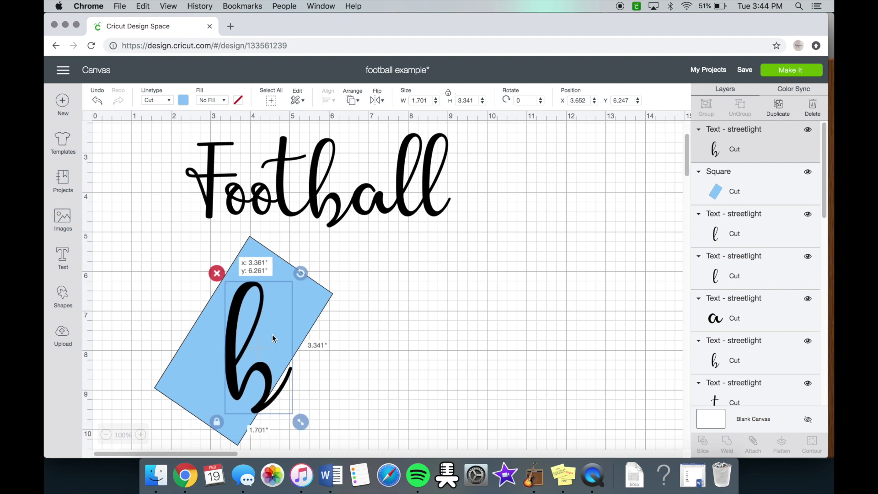
drag(272, 333, 272, 334)
click(328, 394)
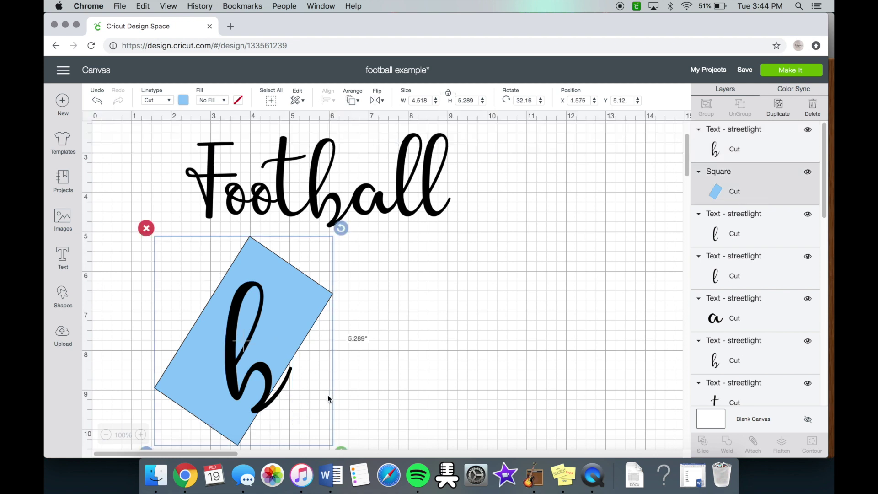
click(406, 368)
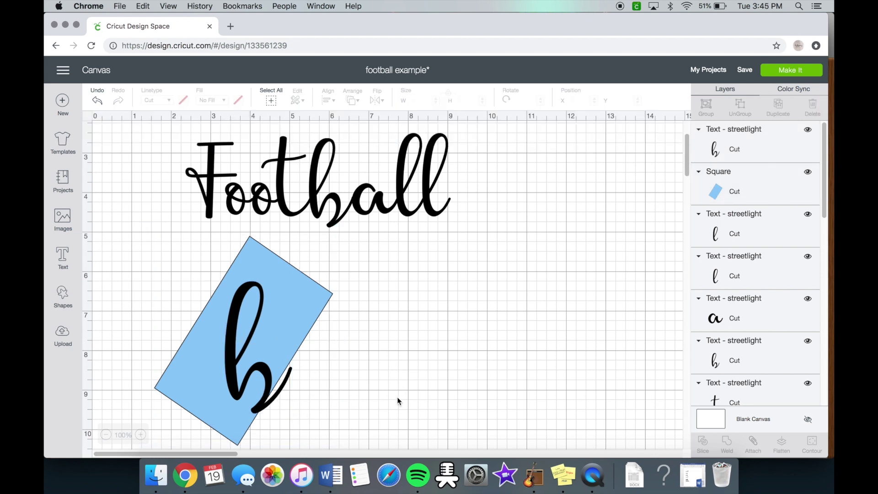
drag(397, 397, 208, 356)
Slice the h with the rectangle and pull the tail piece and the h piece apart.
click(702, 442)
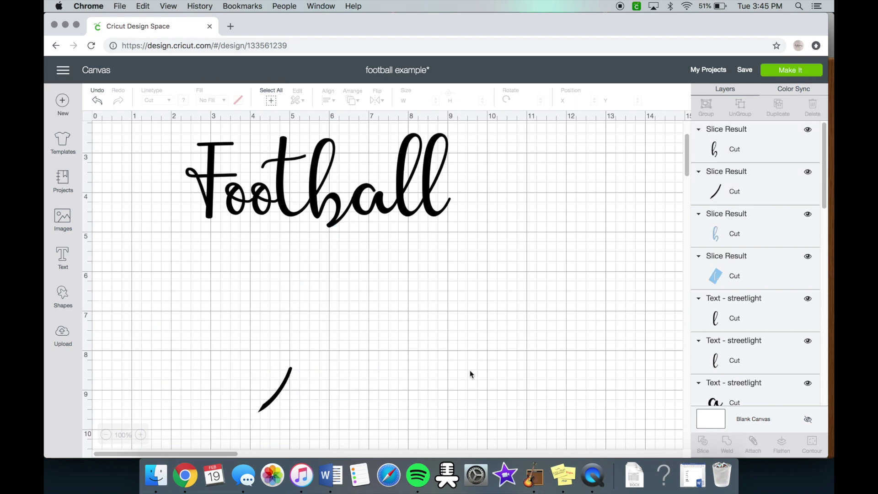
drag(281, 389, 376, 368)
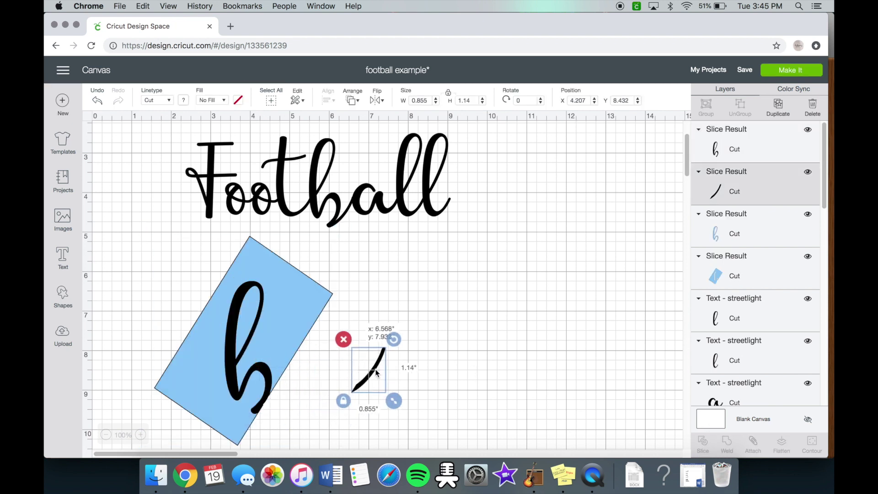
click(268, 383)
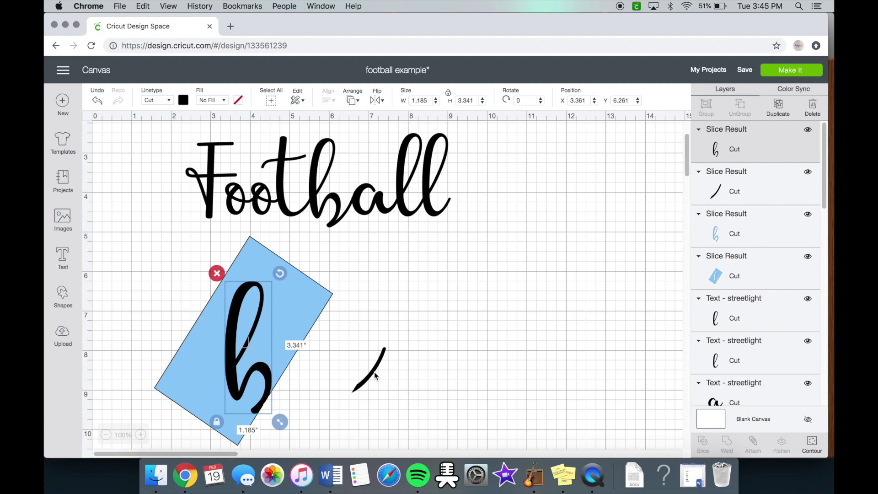
drag(268, 376, 297, 376)
Delete the rectangle and h leftovers, keeping only the separated tail stroke.
click(204, 363)
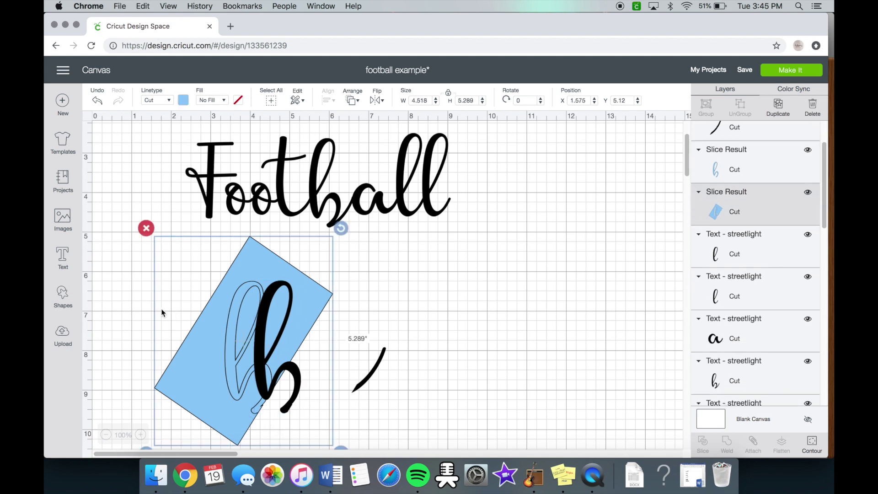
key(Delete)
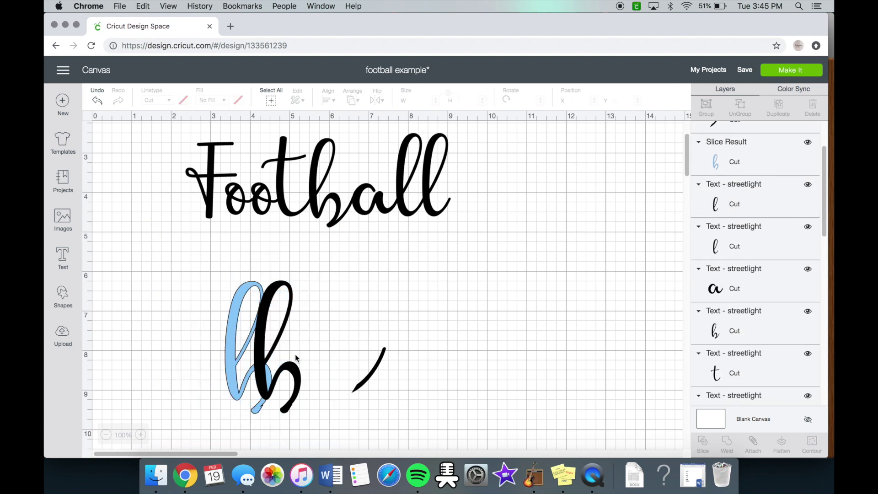
click(263, 375)
key(Delete)
click(255, 377)
key(Delete)
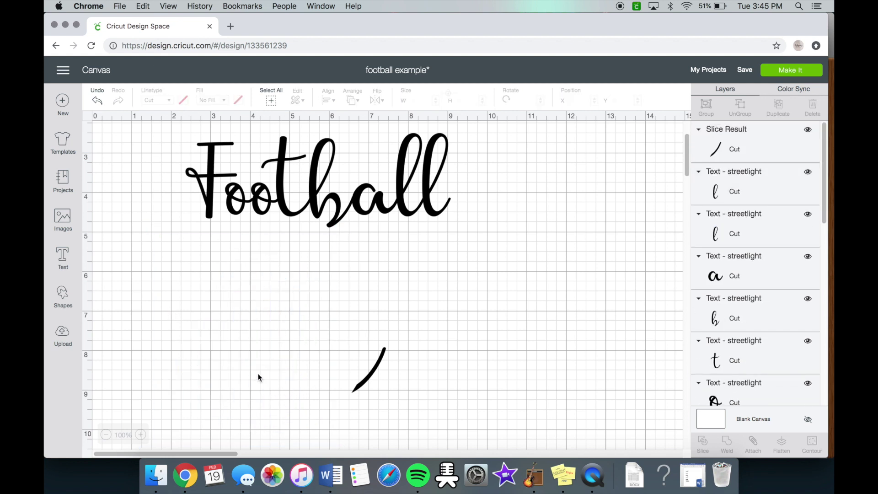
click(377, 366)
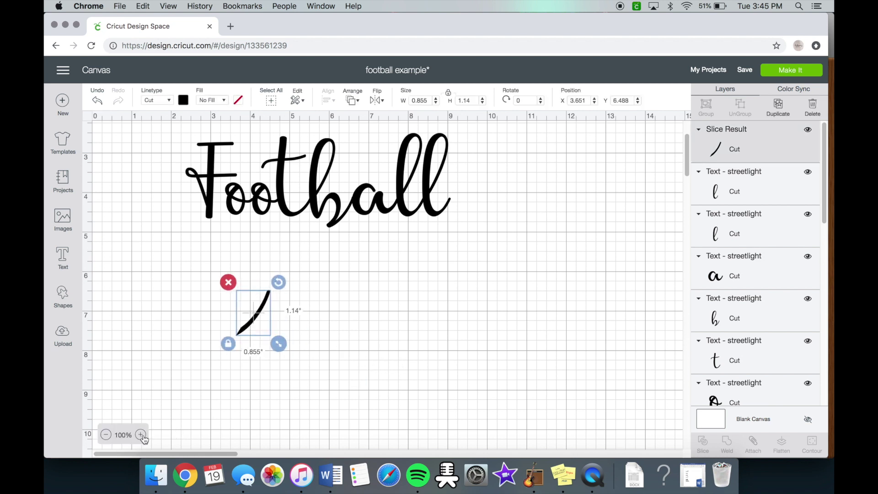
click(141, 435)
Shrink the tail stroke to 0.466 by 0.621 inches and set it on Football's F.
drag(357, 429, 341, 354)
click(185, 100)
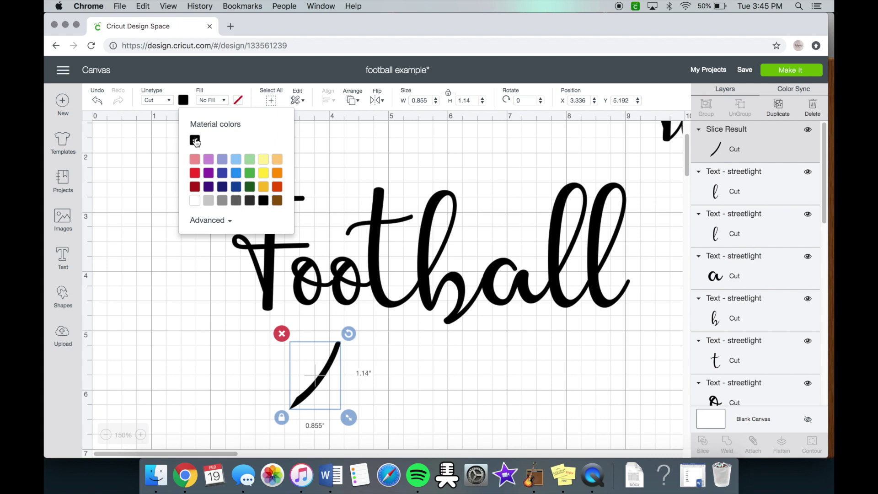
click(336, 372)
drag(349, 417, 284, 295)
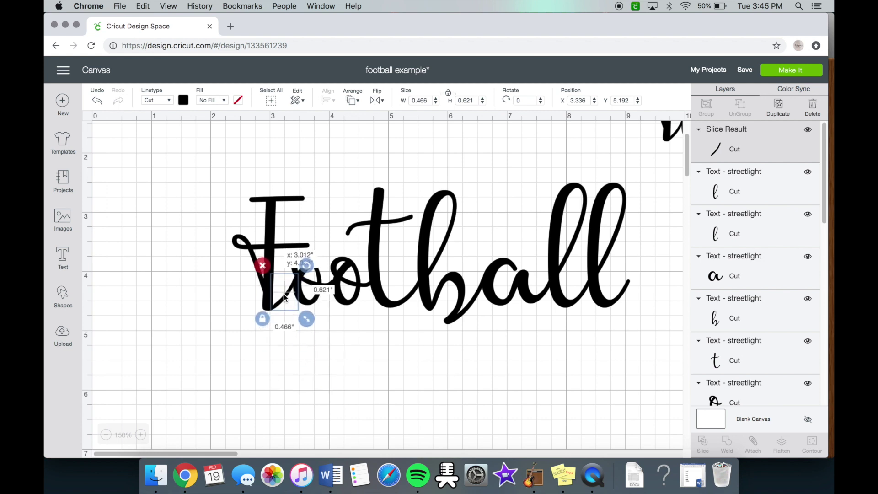
click(284, 393)
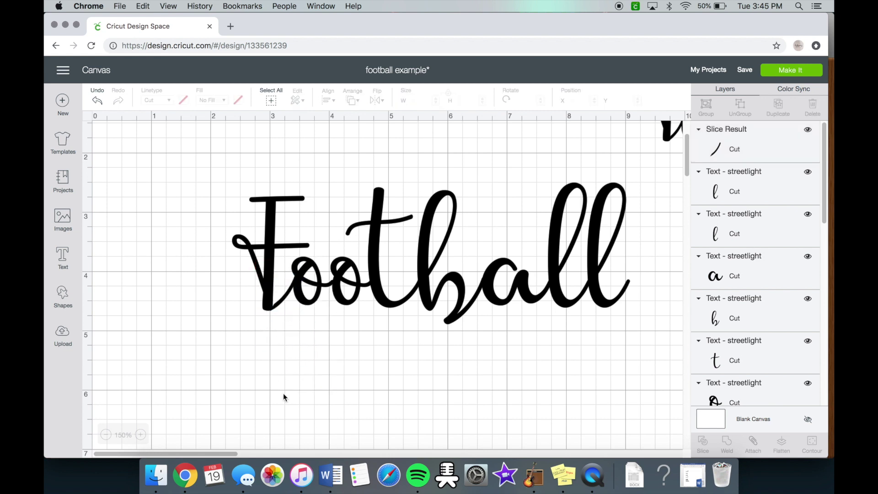
click(106, 435)
Marquee-select all pieces of the lower Football, group them, and shift the group down-left.
click(106, 435)
scroll(683, 155, up, 5)
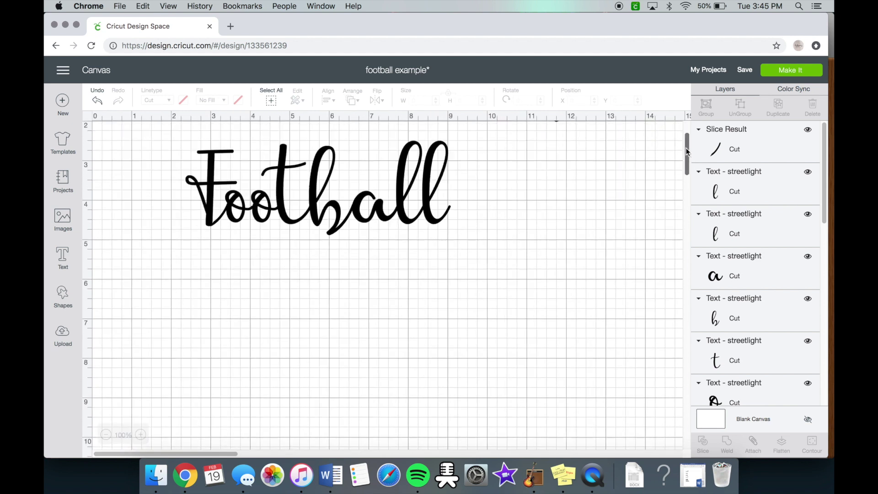
drag(486, 331, 176, 268)
click(704, 109)
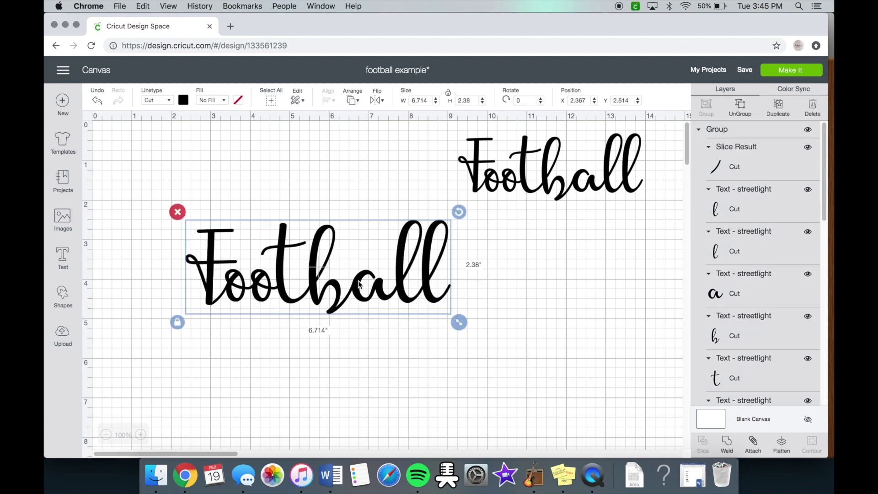
drag(336, 286, 325, 303)
click(371, 356)
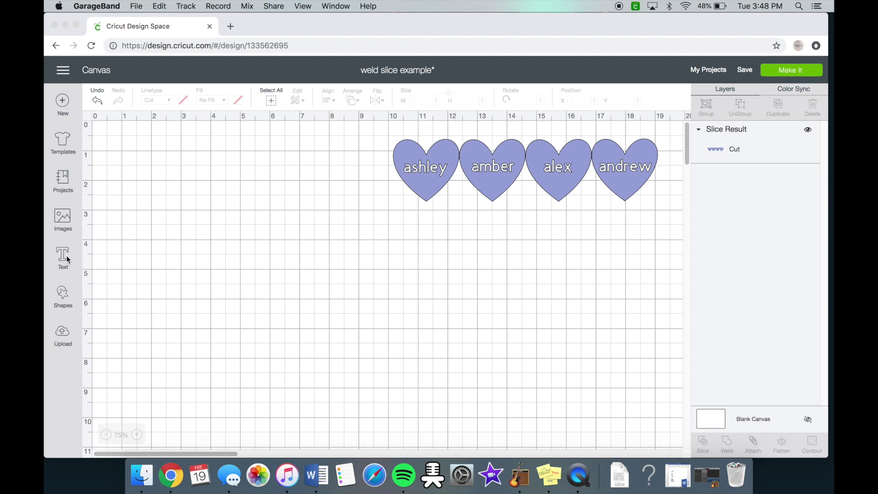
Add a heart shape and resize it to about 3.8 inches wide.
click(64, 301)
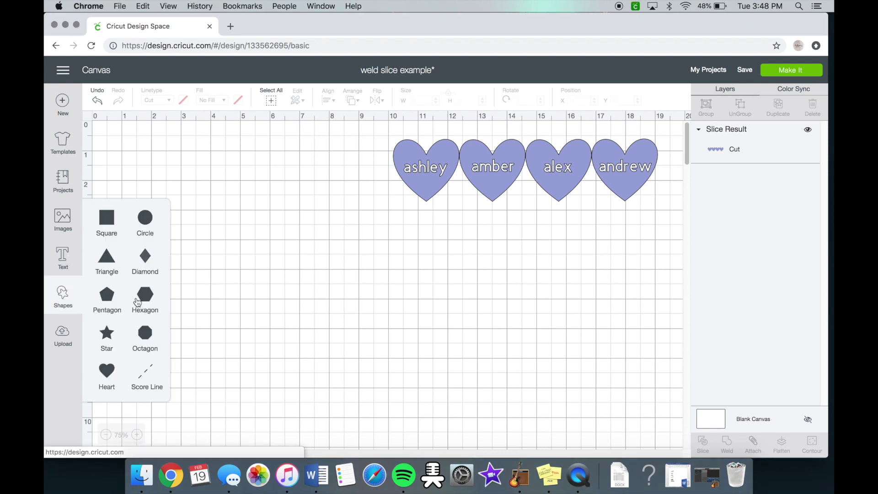
click(107, 372)
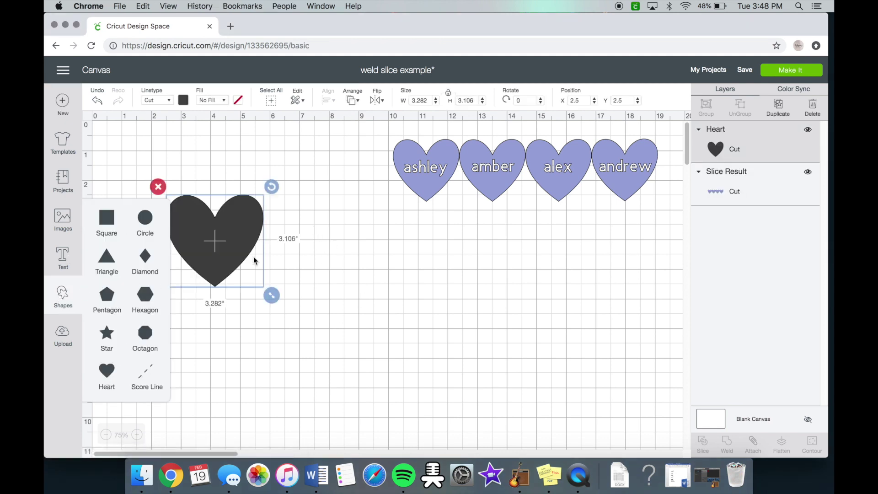
drag(276, 299, 252, 279)
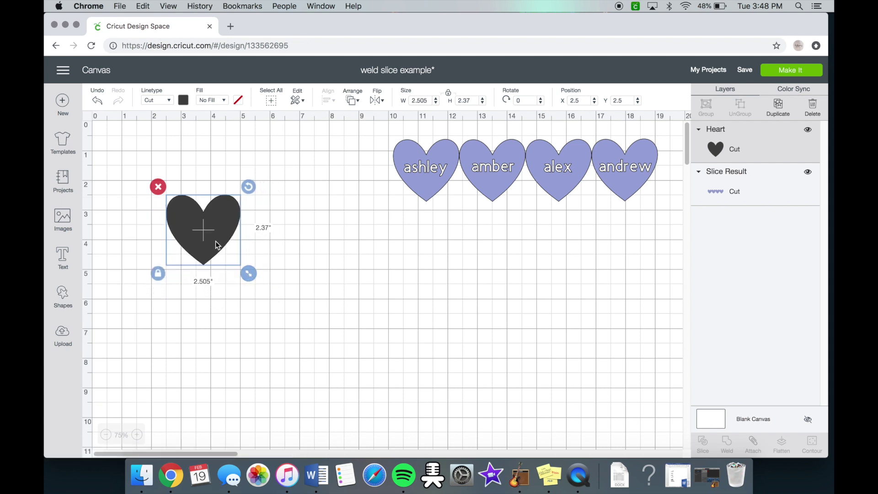
drag(215, 240, 216, 281)
drag(247, 313, 287, 346)
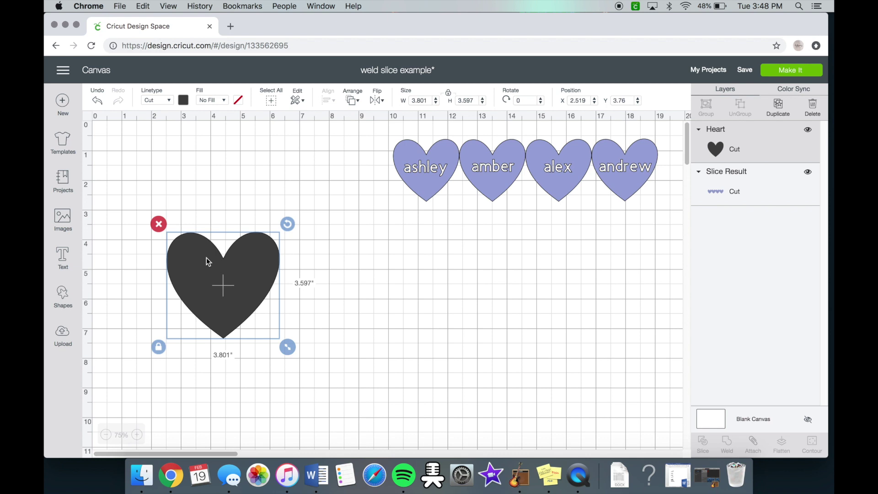
Duplicate the heart twice and arrange the three copies side by side.
click(785, 114)
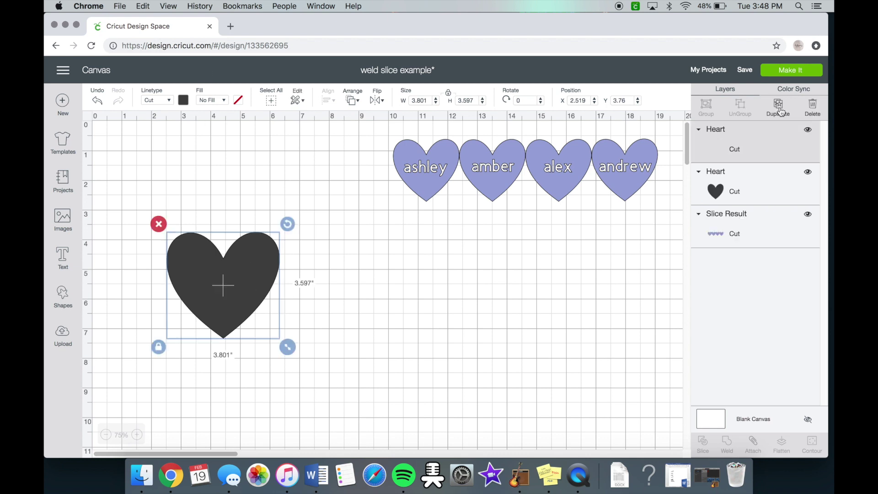
click(779, 110)
drag(259, 311, 395, 307)
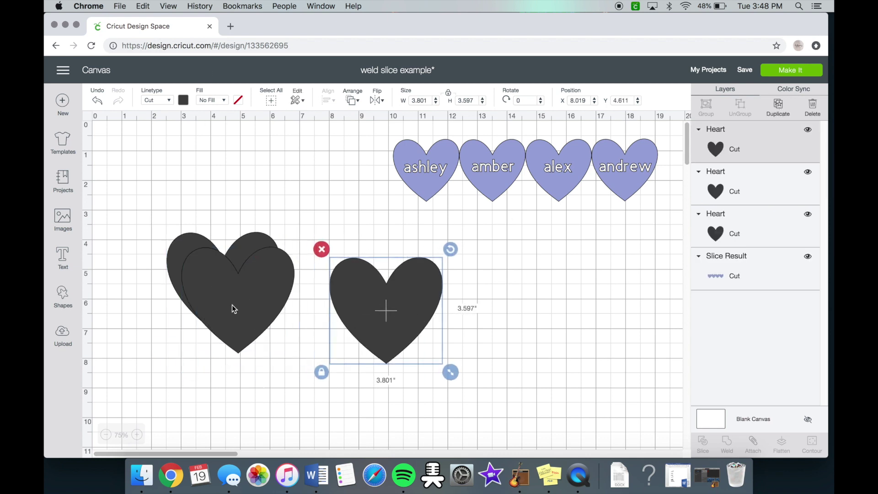
drag(232, 305, 260, 345)
drag(417, 288, 524, 287)
drag(273, 335, 338, 275)
drag(454, 315, 430, 284)
click(554, 339)
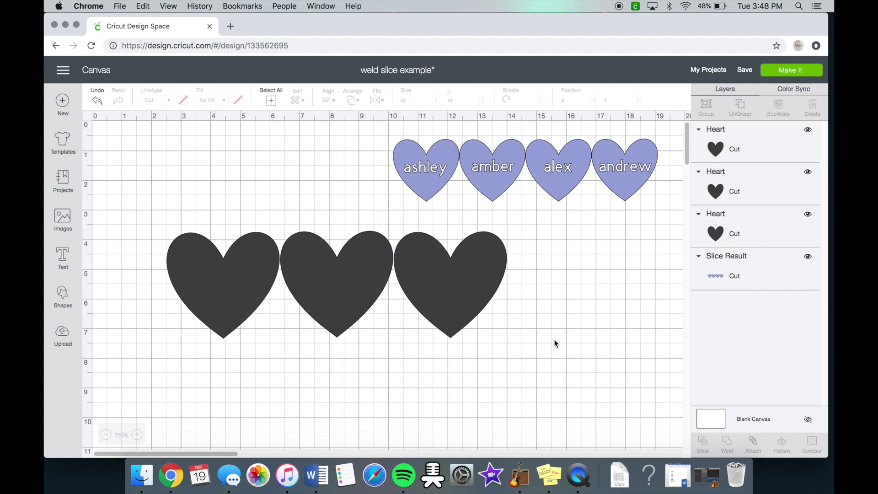
Bottom-align the three black hearts.
drag(554, 340, 163, 228)
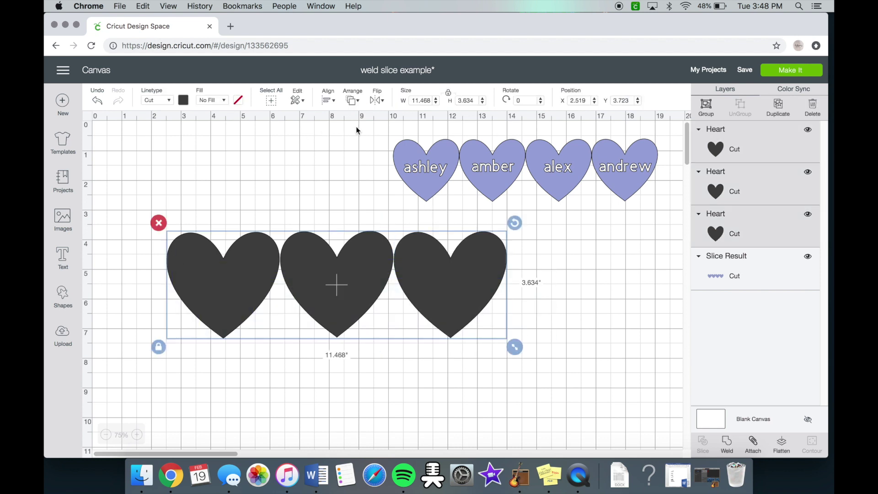
click(332, 102)
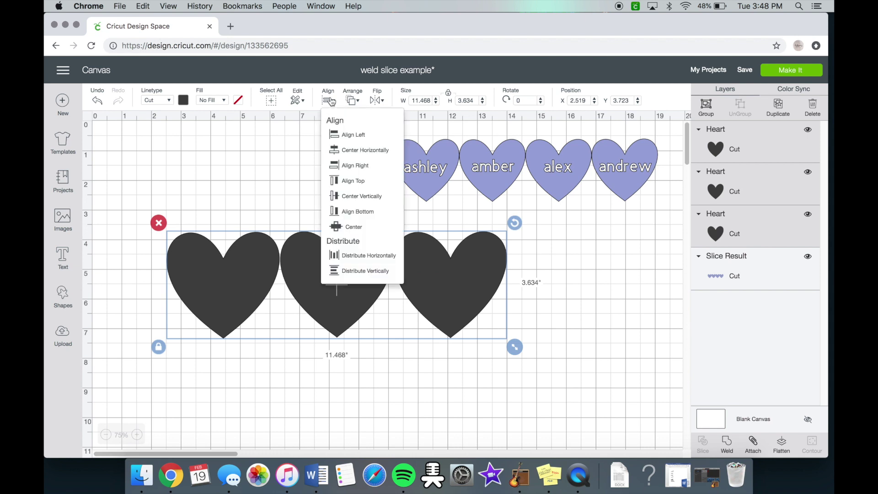
click(371, 211)
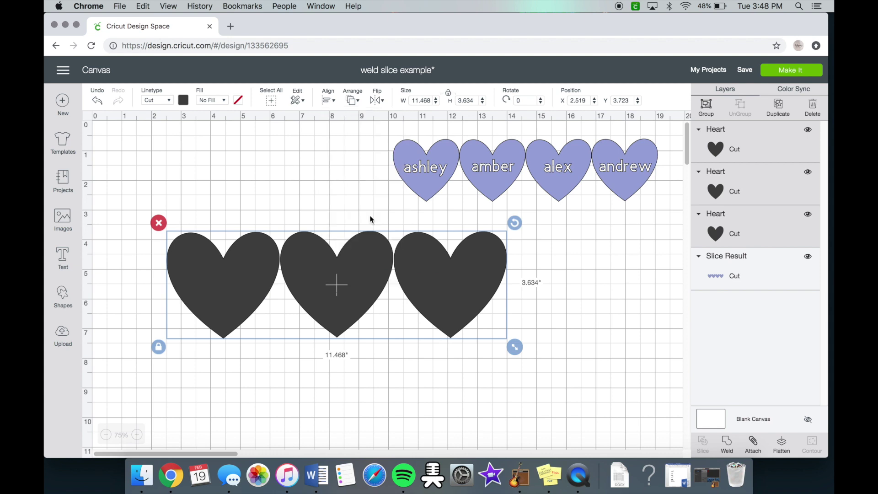
click(402, 391)
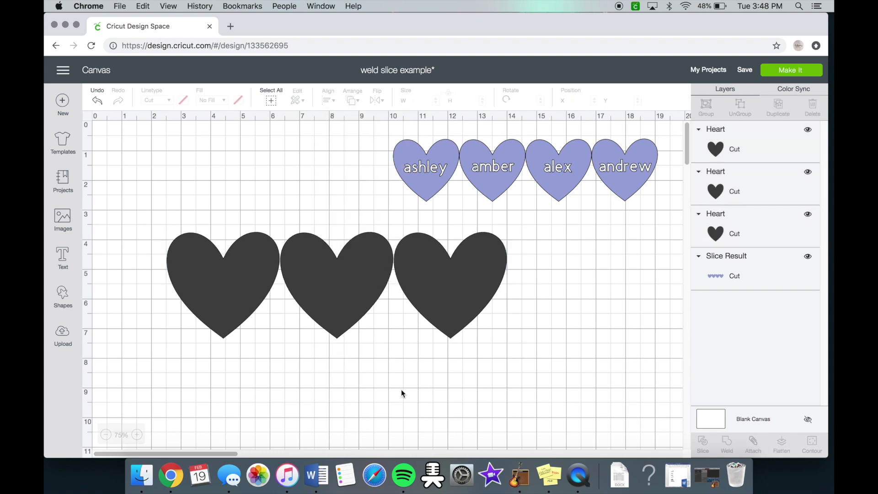
click(64, 259)
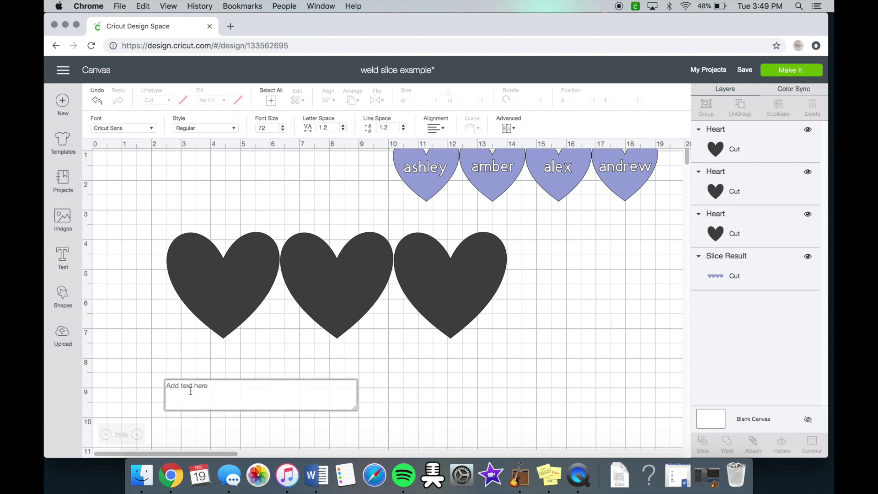
Add the text 'amy' and colour the left heart pink.
text(amy)
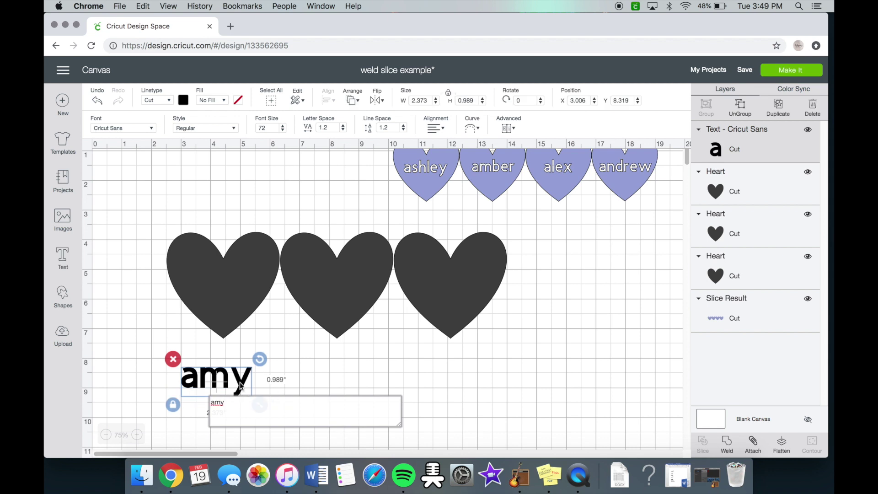
click(241, 386)
click(247, 286)
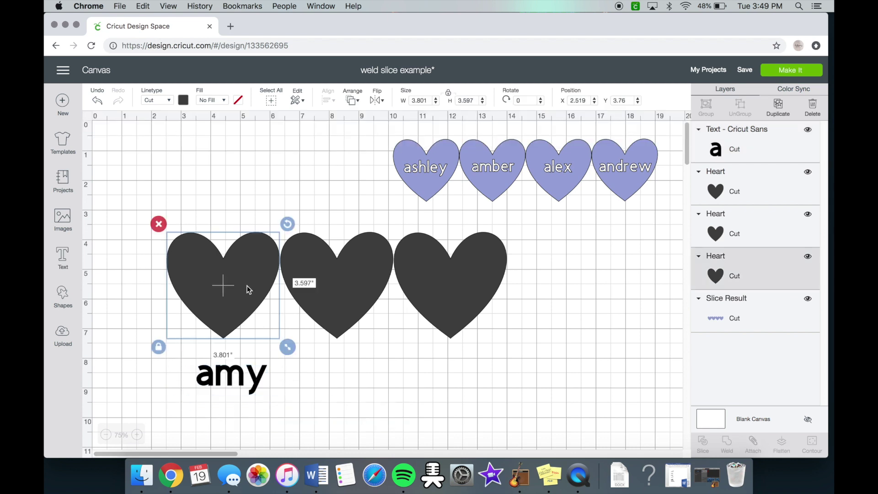
click(184, 100)
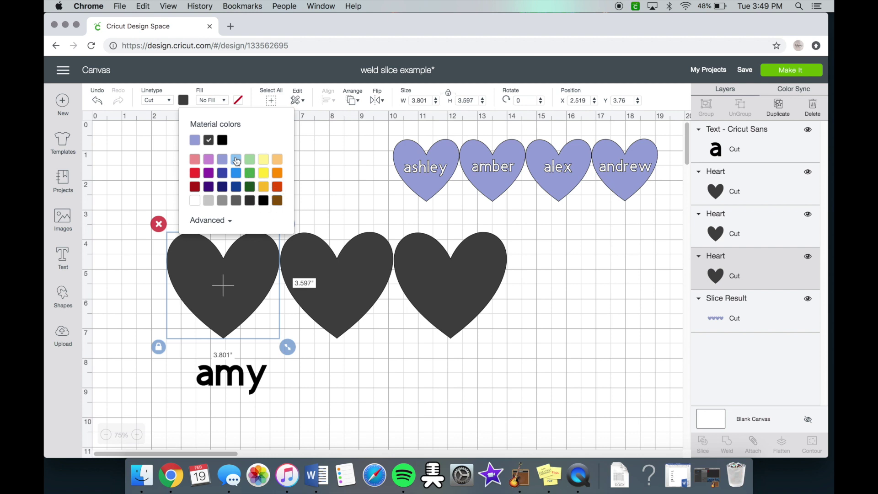
click(195, 159)
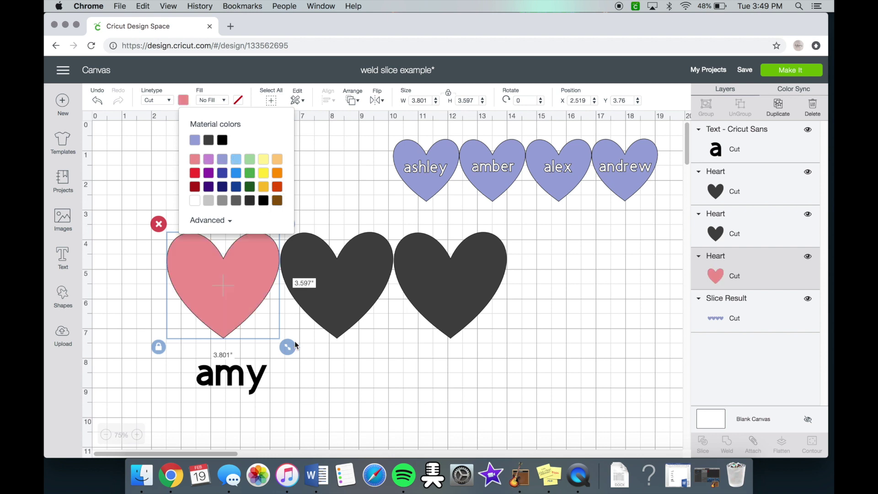
Make the middle and right hearts pink too, and drag 'amy' onto the left heart.
click(353, 317)
click(183, 100)
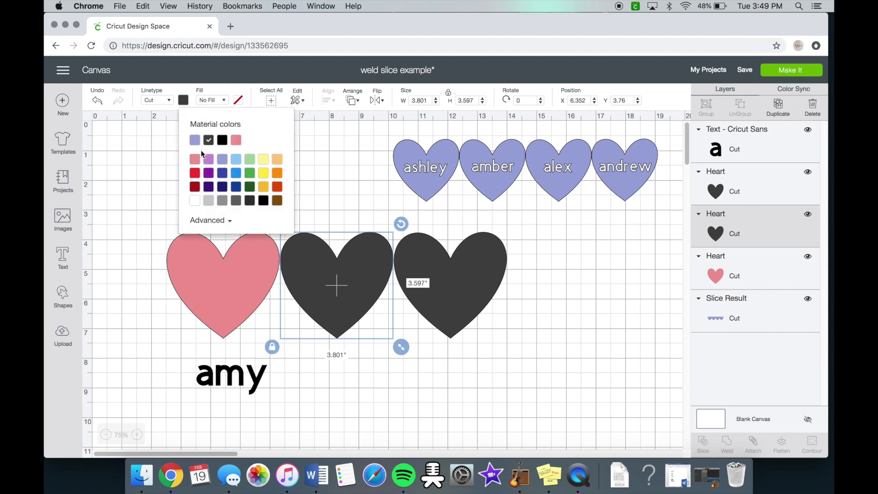
click(196, 160)
click(450, 294)
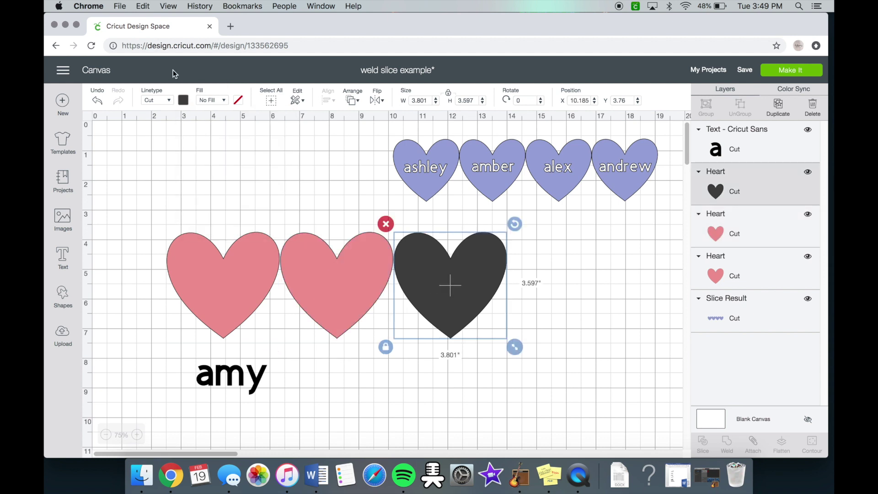
click(183, 101)
click(196, 160)
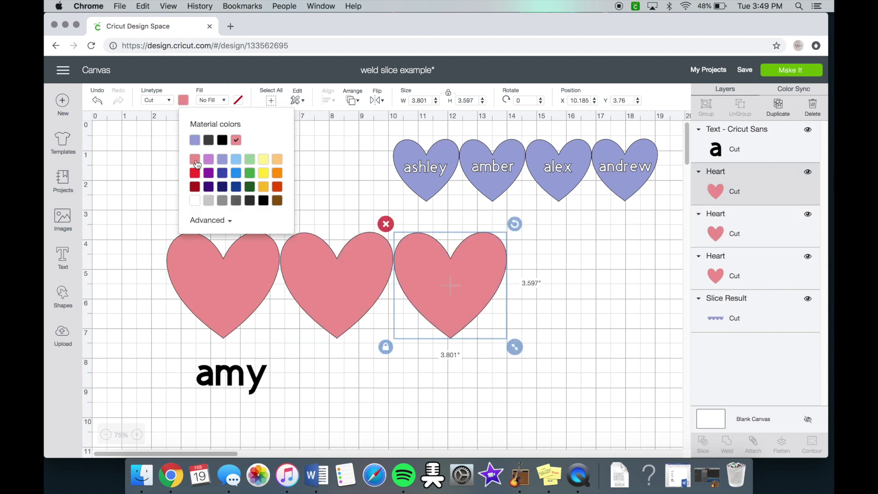
click(341, 418)
drag(256, 380, 250, 283)
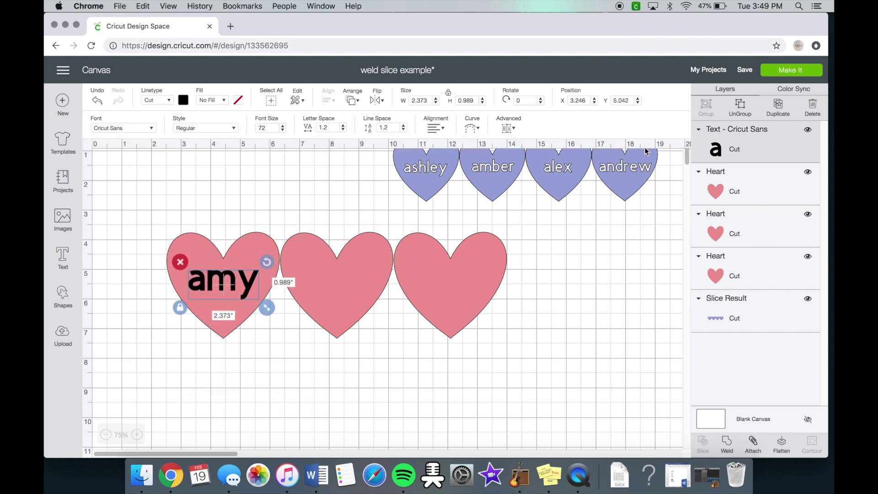
Duplicate 'amy' twice onto the middle and right hearts, then select all hearts and words.
click(778, 109)
click(780, 112)
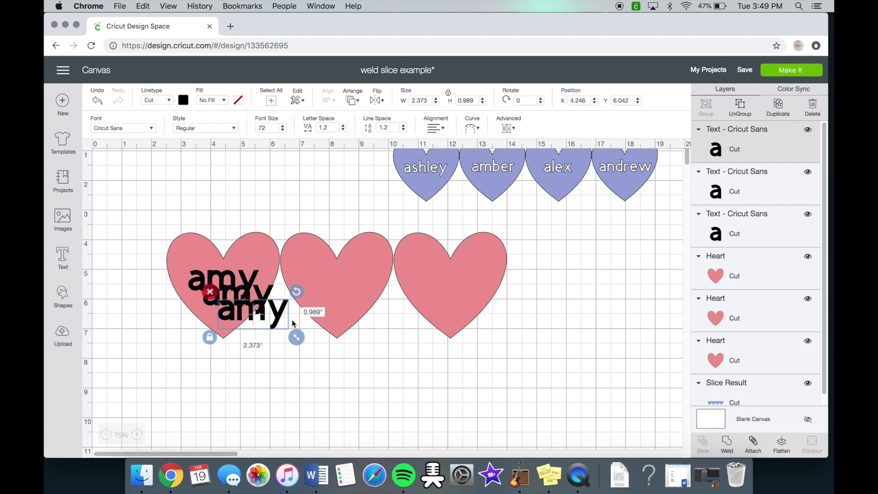
drag(265, 315, 354, 282)
drag(268, 297, 483, 280)
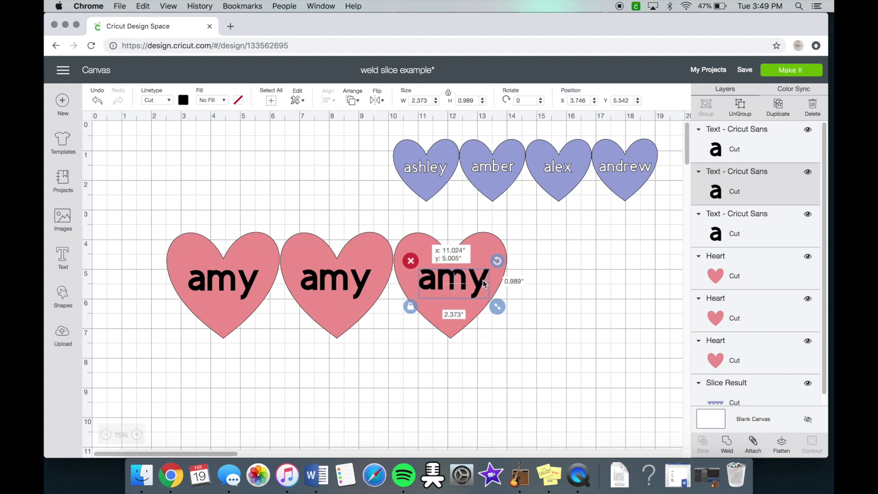
drag(561, 375, 197, 253)
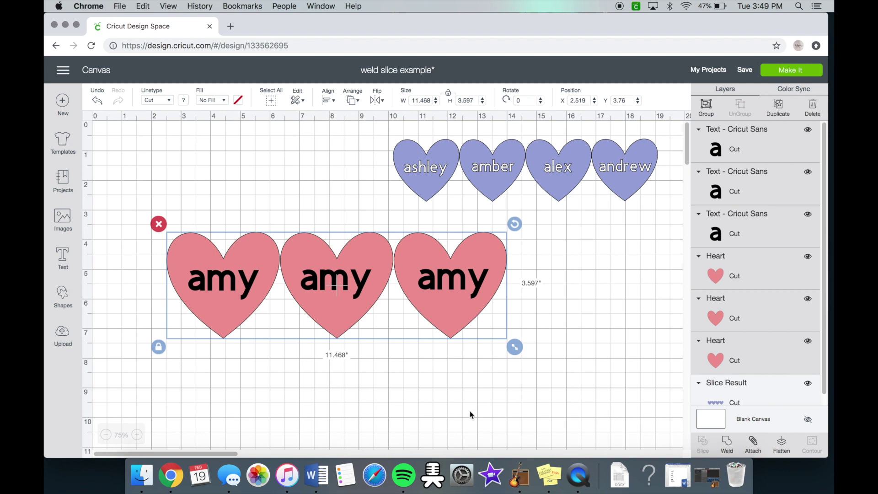
Drag all three 'amy' texts off to the right, then weld the pink hearts into one Weld Result.
click(492, 382)
drag(478, 279, 574, 369)
drag(362, 285, 590, 329)
drag(246, 280, 590, 277)
click(466, 370)
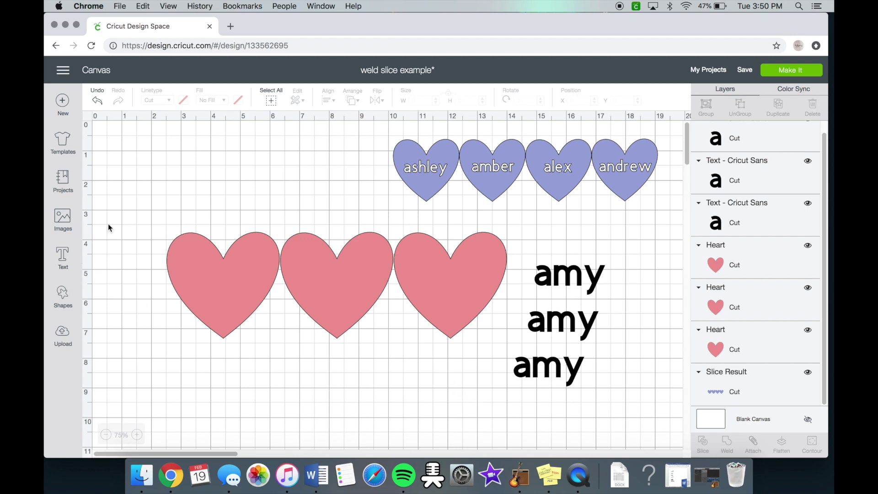
drag(130, 234, 486, 330)
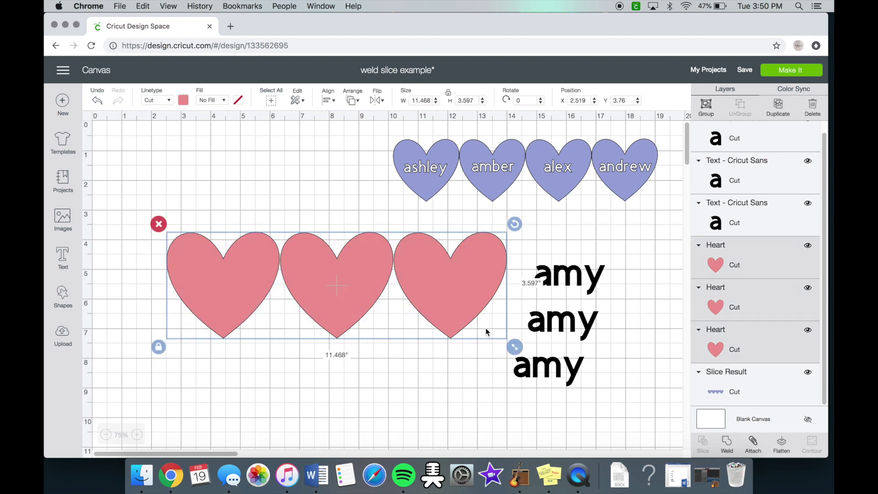
click(726, 442)
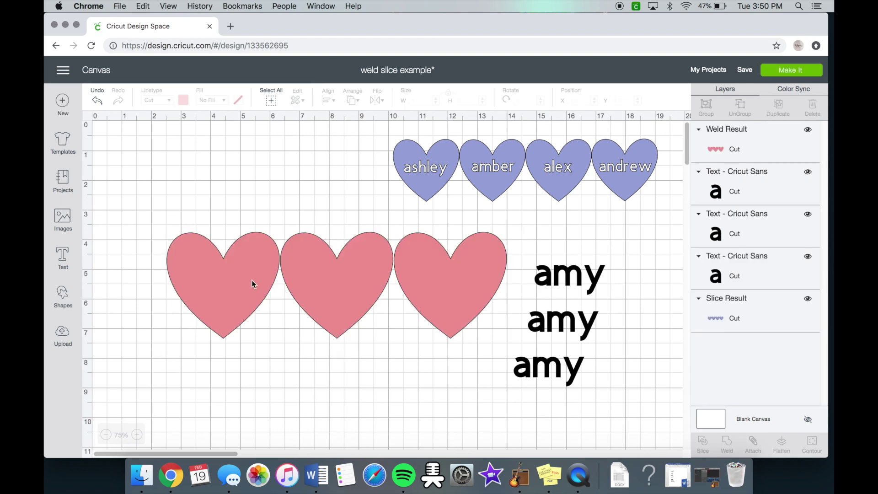
Bring one 'amy' to front over the third welded heart and slice it out.
mouse_move(248, 280)
mouse_down()
mouse_move(209, 274)
mouse_move(234, 274)
mouse_up()
click(357, 382)
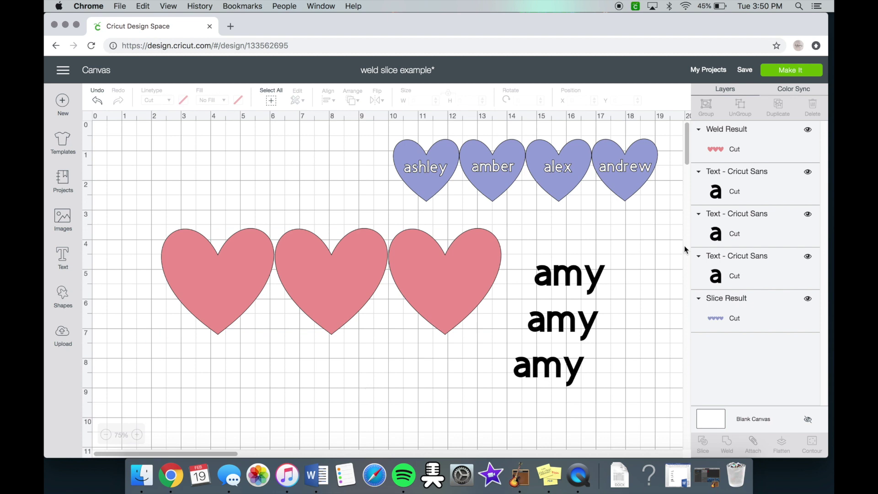
drag(579, 278, 592, 264)
right_click(592, 265)
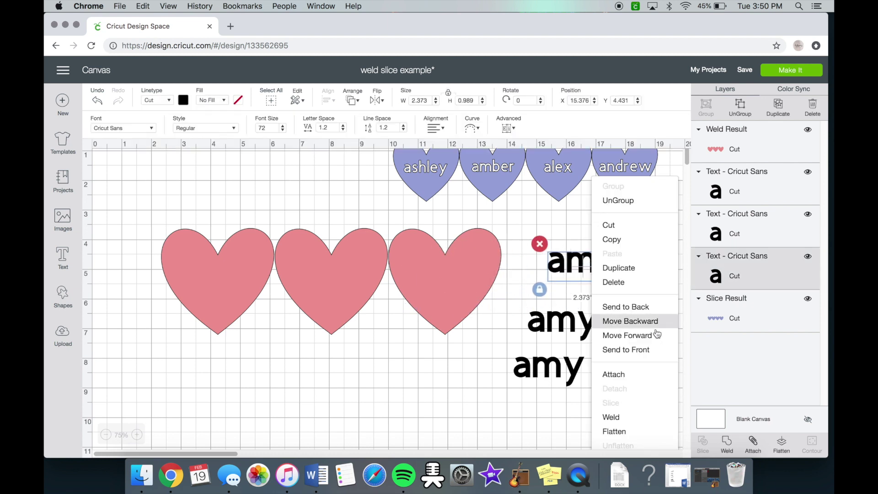
click(649, 350)
drag(594, 269, 455, 280)
drag(462, 358, 417, 254)
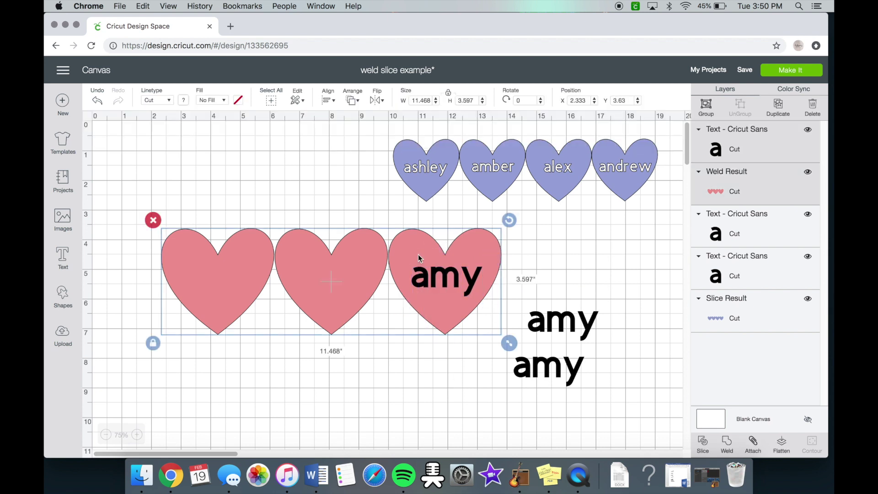
click(703, 442)
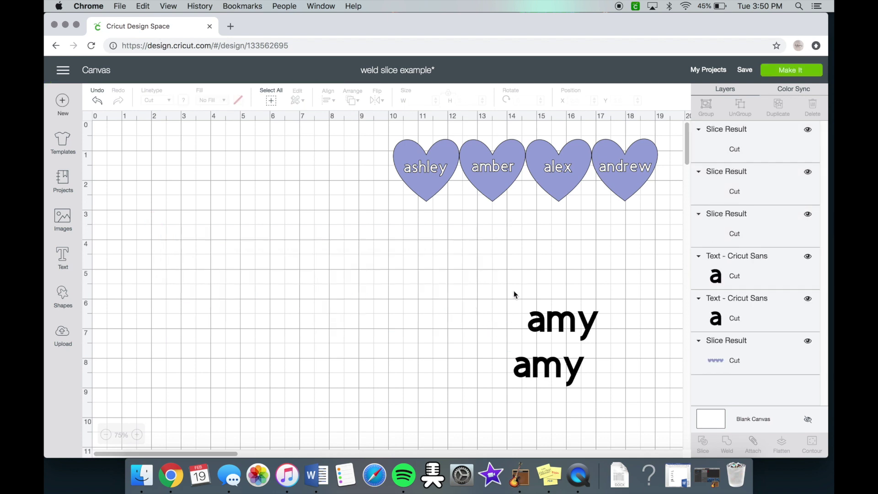
Move the first slice leftovers below, then slice a front-most 'amy' out of the middle heart.
drag(470, 281, 403, 388)
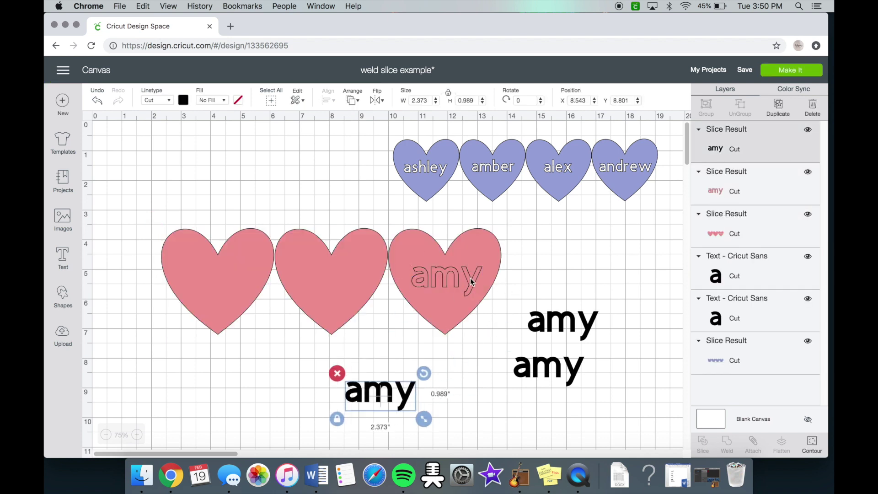
drag(471, 281, 474, 403)
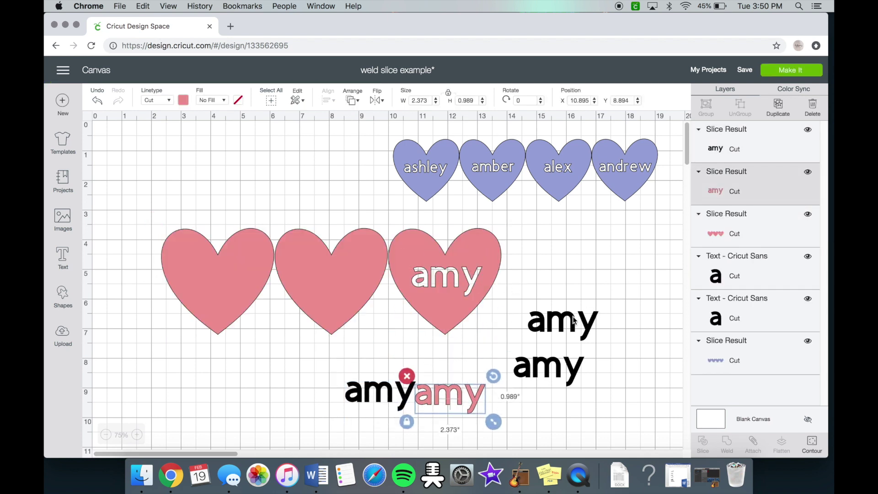
drag(571, 320, 391, 333)
right_click(391, 334)
click(425, 349)
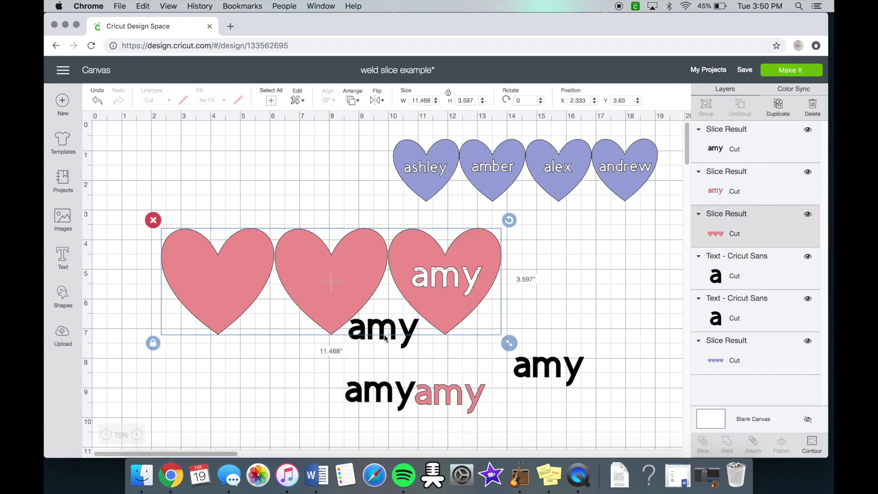
click(366, 331)
right_click(384, 333)
click(441, 349)
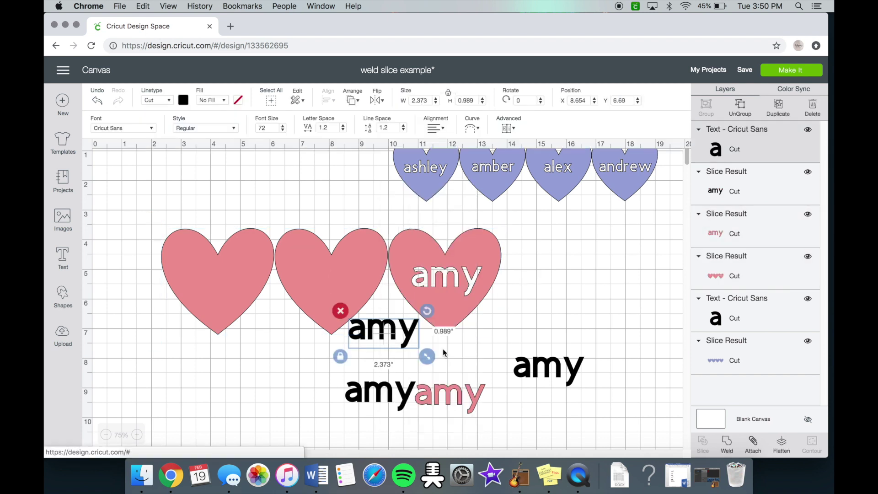
scroll(383, 336, down, 1)
drag(383, 308, 329, 277)
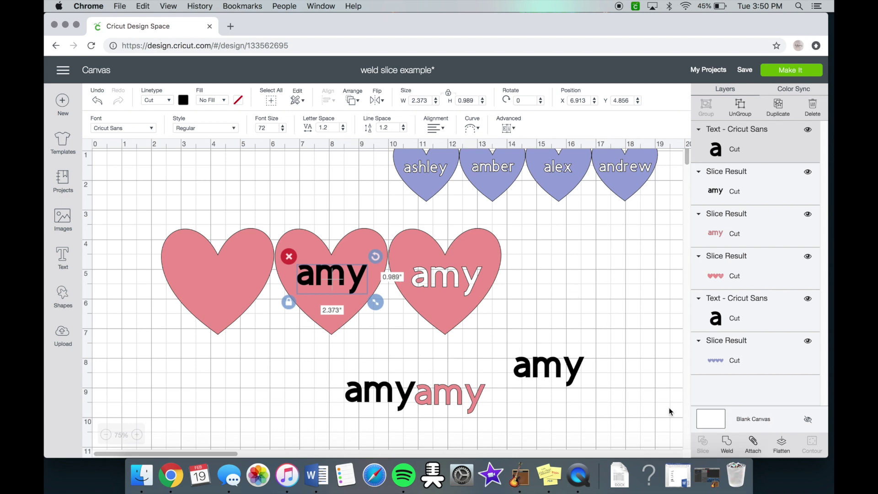
drag(388, 349, 277, 392)
click(703, 446)
Slice the last 'amy' out of the left heart and move its leftover pieces aside.
drag(355, 279, 284, 394)
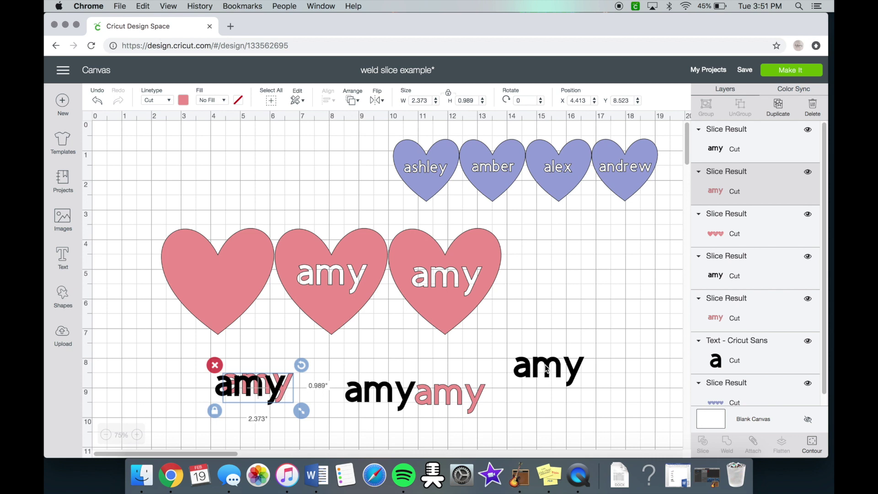
drag(548, 368, 218, 276)
right_click(295, 356)
click(366, 352)
drag(303, 343, 180, 251)
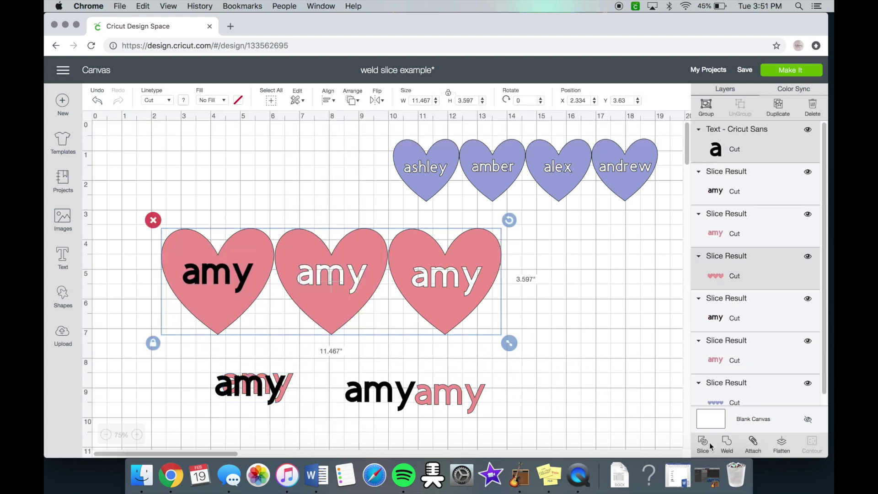
click(703, 442)
drag(228, 278, 588, 348)
drag(240, 264, 603, 361)
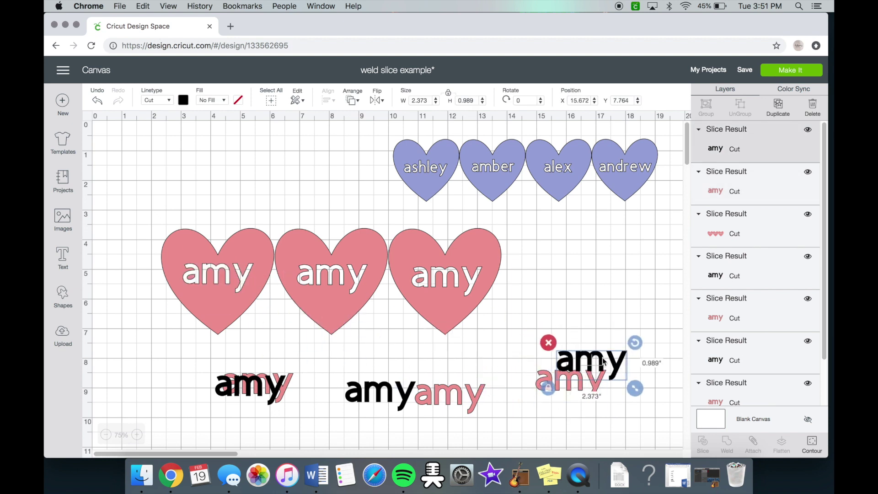
click(477, 292)
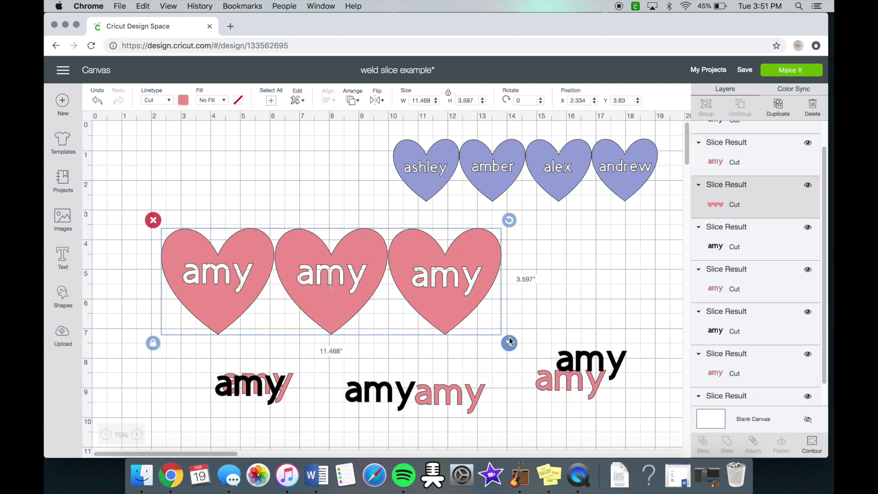
Scale the three sliced 'amy' hearts to 8.19 x 2.569 inches and place them below the name hearts.
drag(509, 344, 412, 312)
drag(357, 282, 400, 278)
click(613, 279)
click(558, 295)
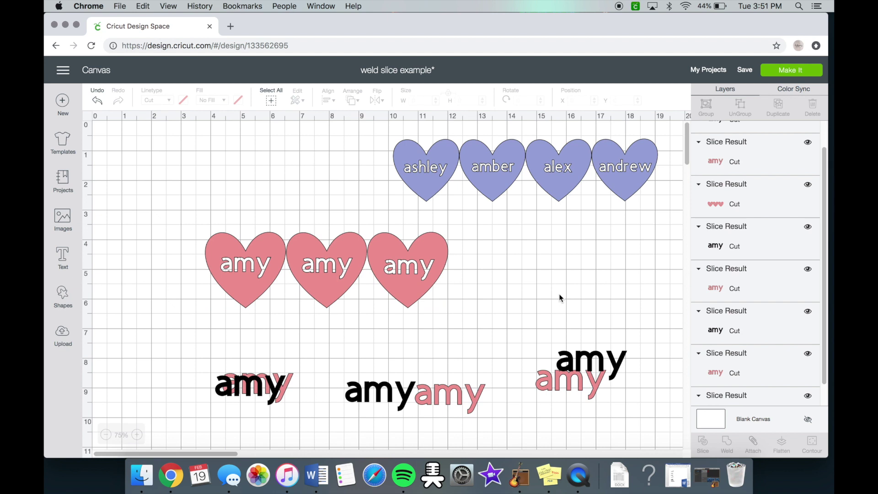